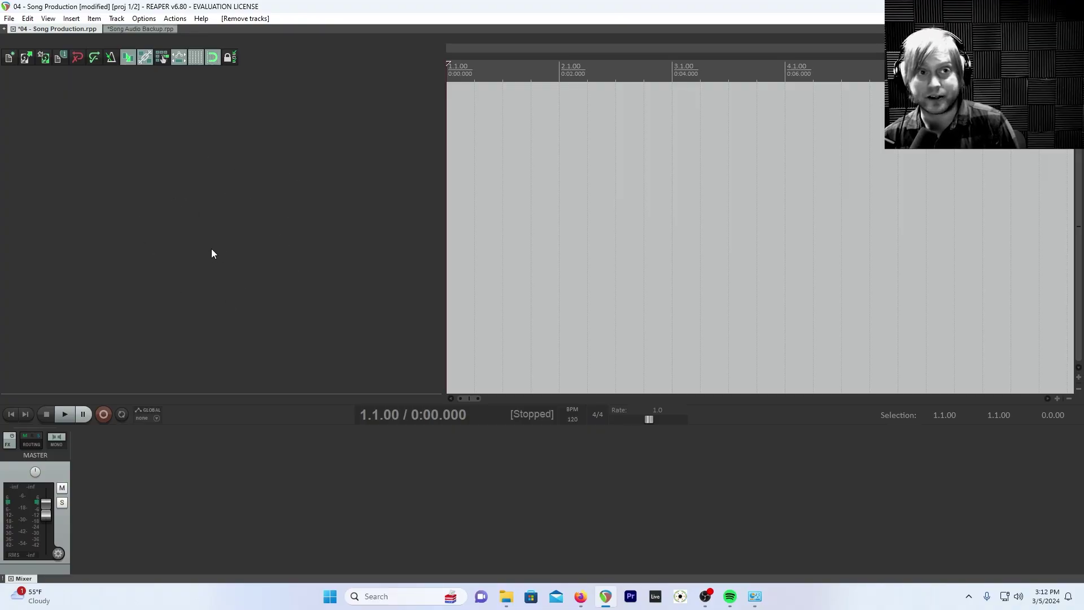
Add a new track, record a vocal take about four seconds long on it, and save the recorded file.
double_click(220, 208)
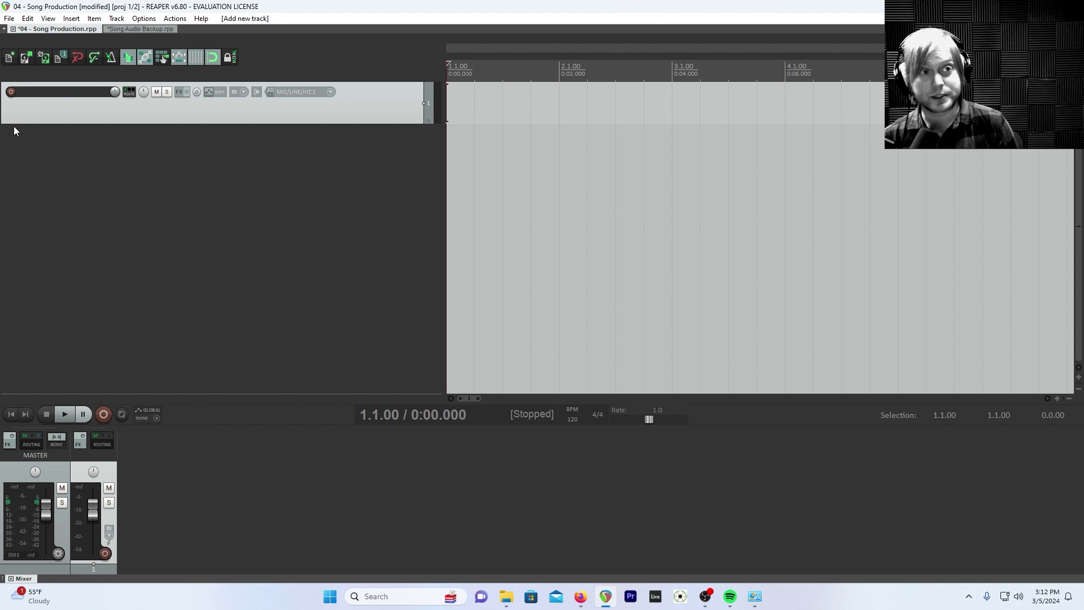
left_click(11, 92)
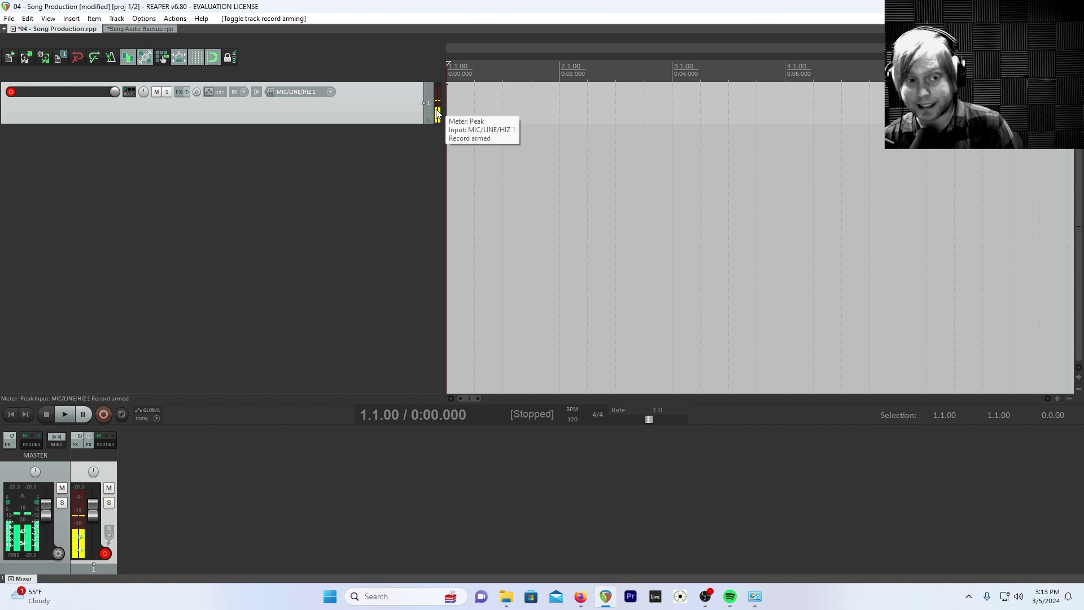
left_click(105, 415)
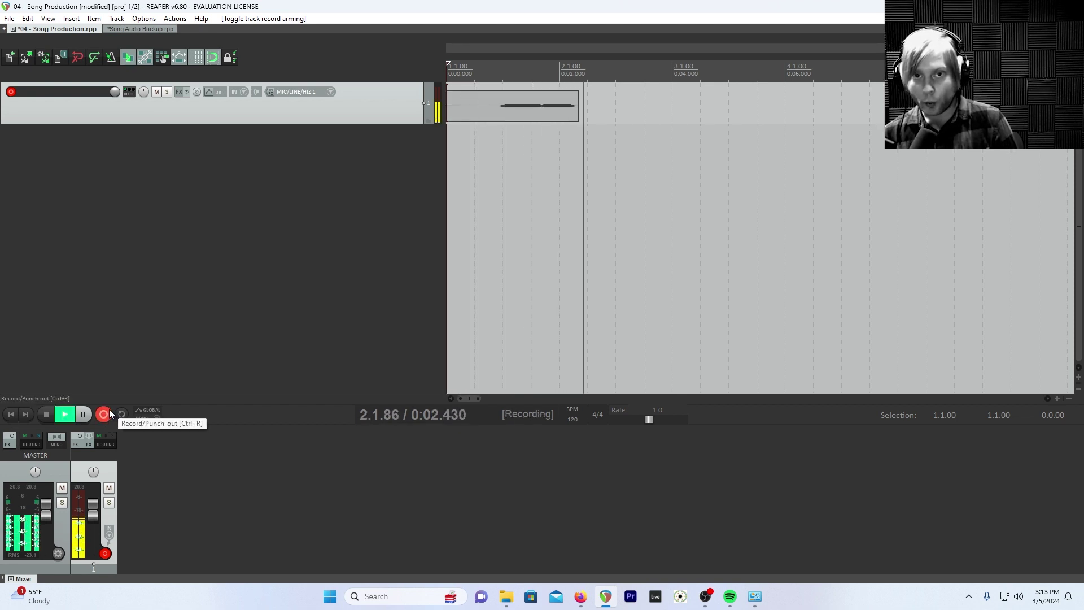
left_click(46, 414)
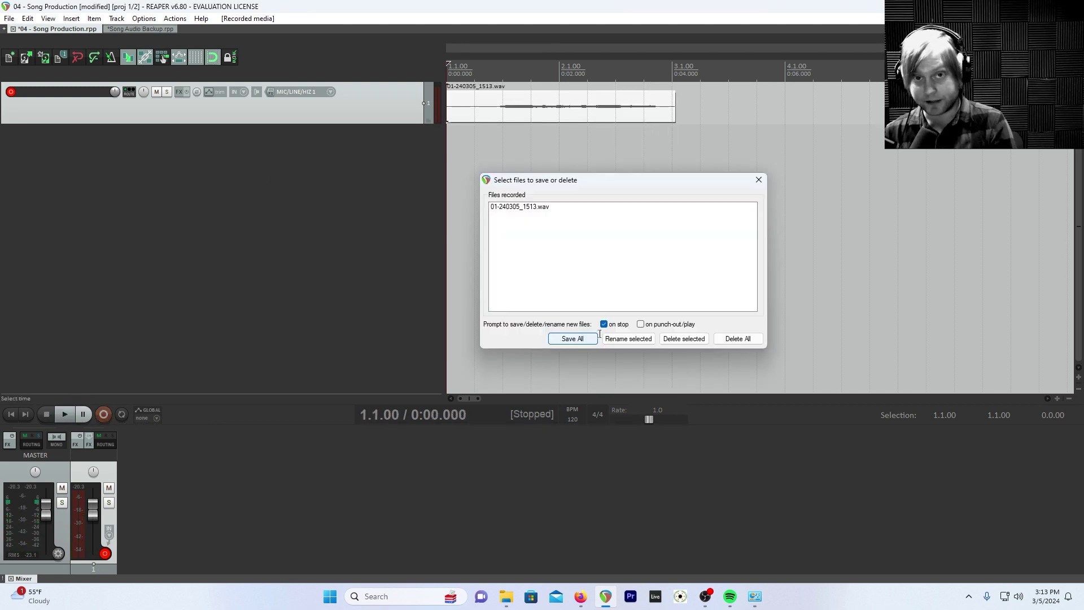
left_click(573, 339)
Play the recorded take back from the start of the project.
key("Home")
key("space")
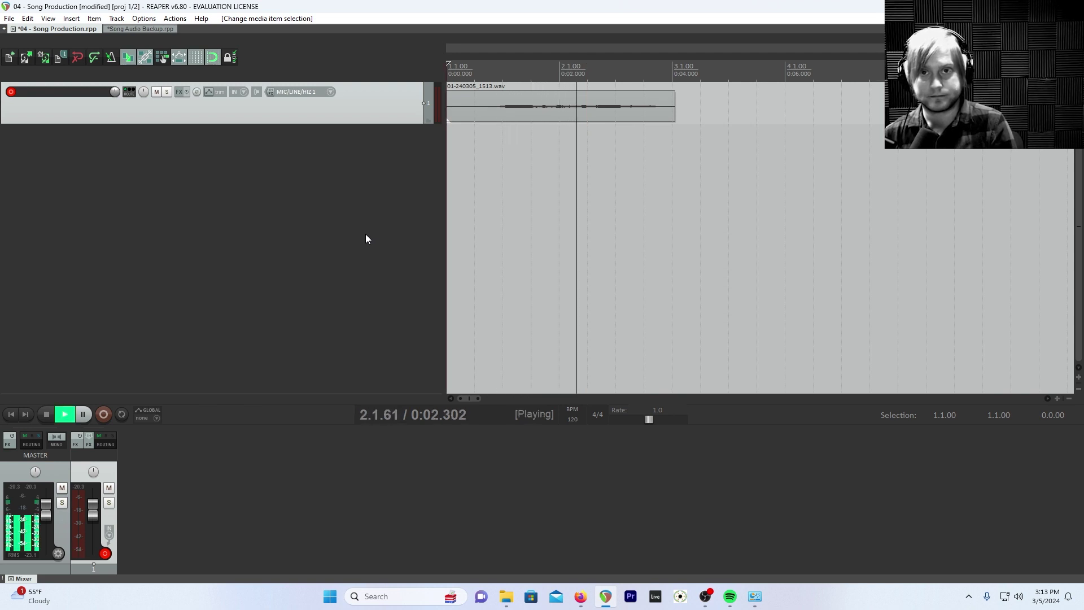
key("space")
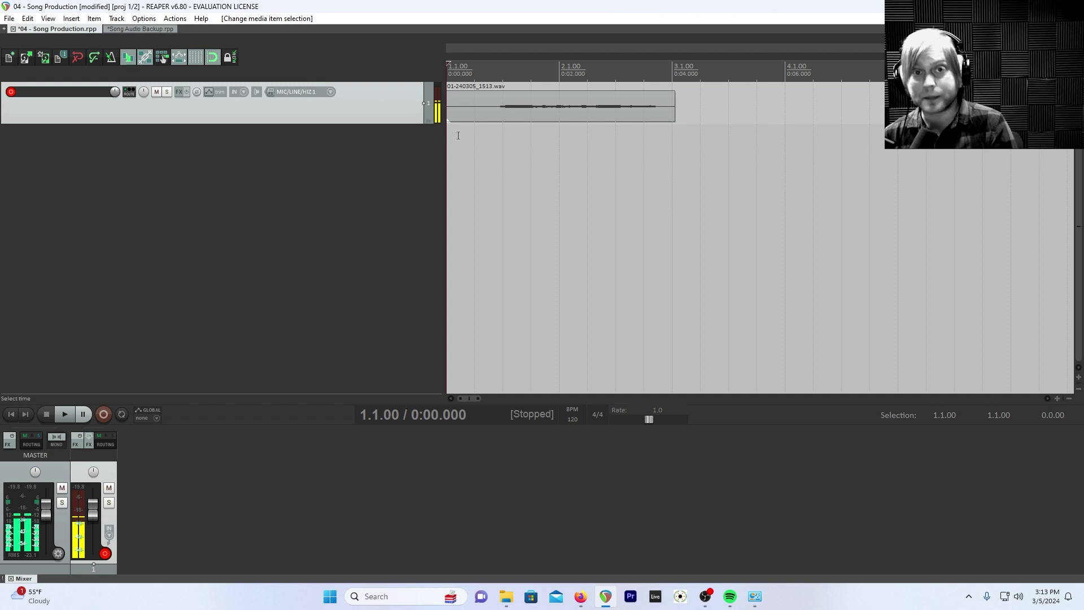
Normalize the recorded clip and play it back from 1.3.00.
left_click(533, 109)
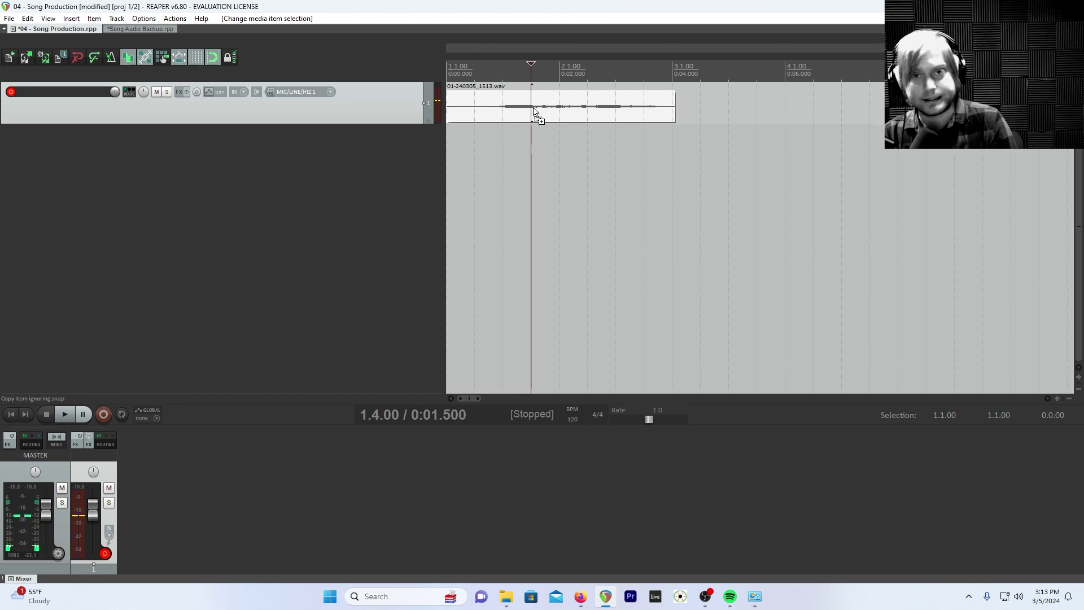
key("ctrl+shift+n")
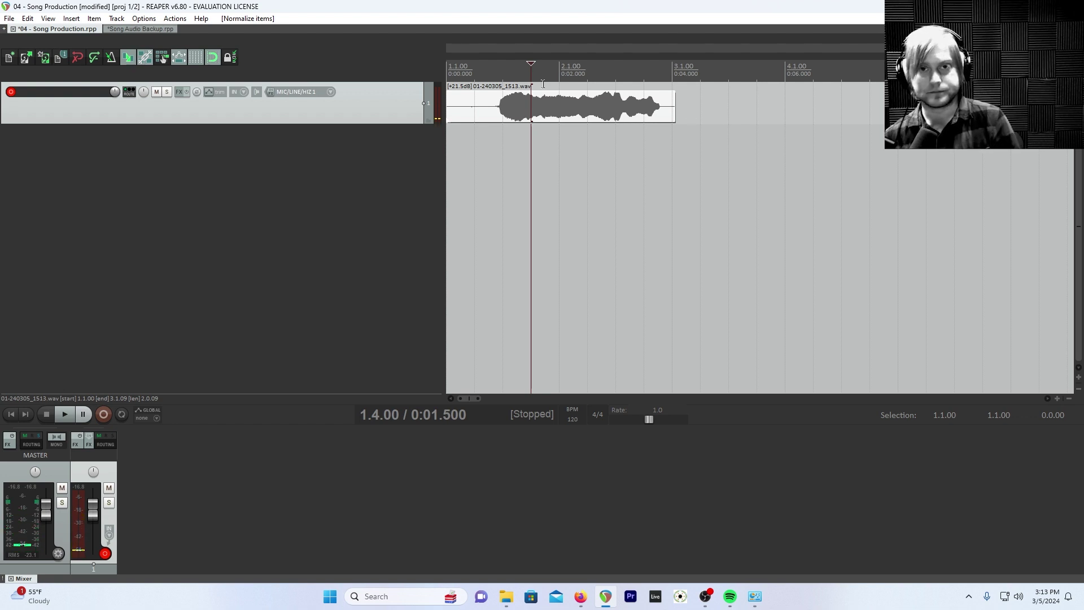
left_click(491, 74)
key("space")
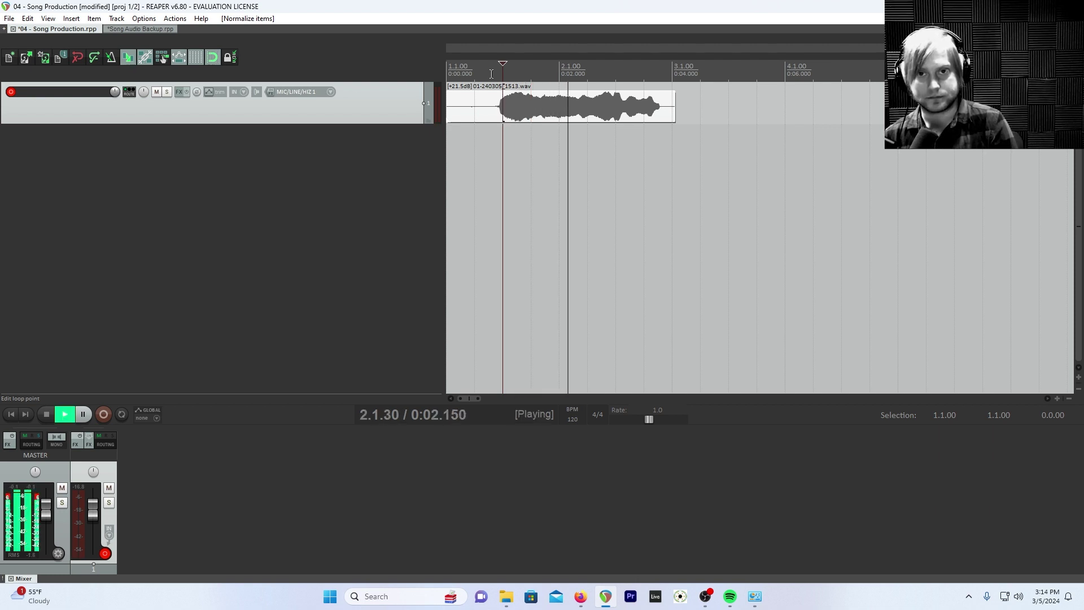
key("space")
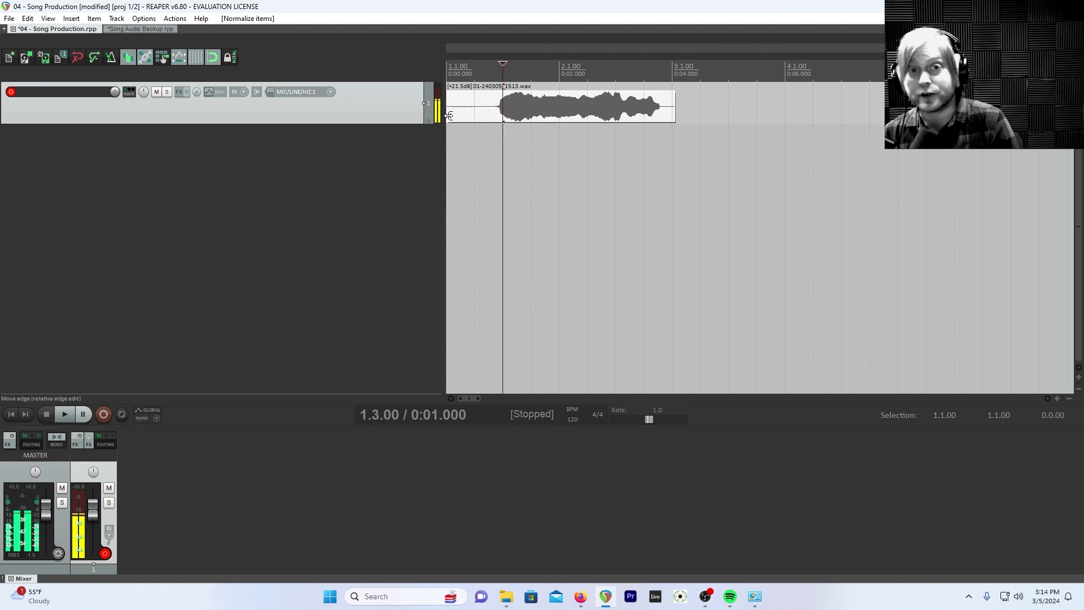
Trim the silence and the onset of the note off the clip's beginning and move the clip to the project start.
left_click_drag(448, 116, 448, 116)
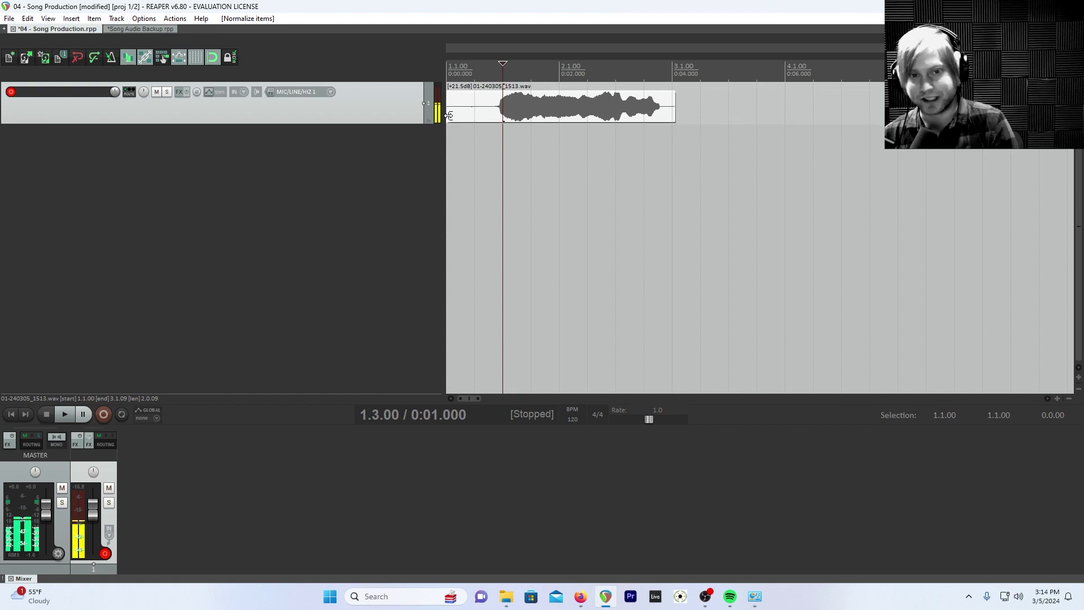
left_click_drag(449, 115, 478, 117)
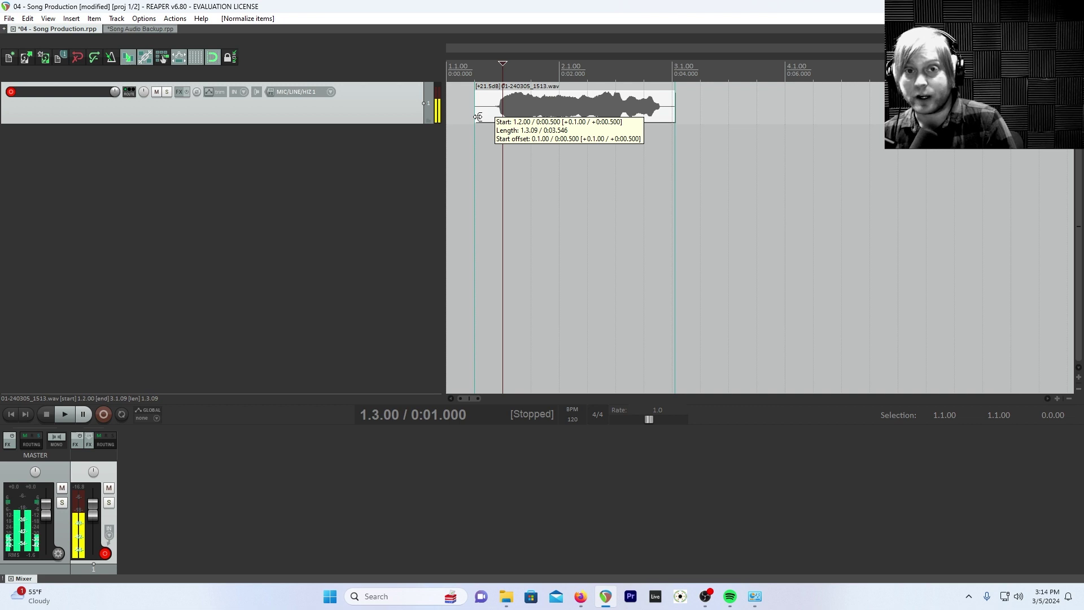
left_click_drag(478, 116, 535, 117)
left_click_drag(619, 117, 499, 116)
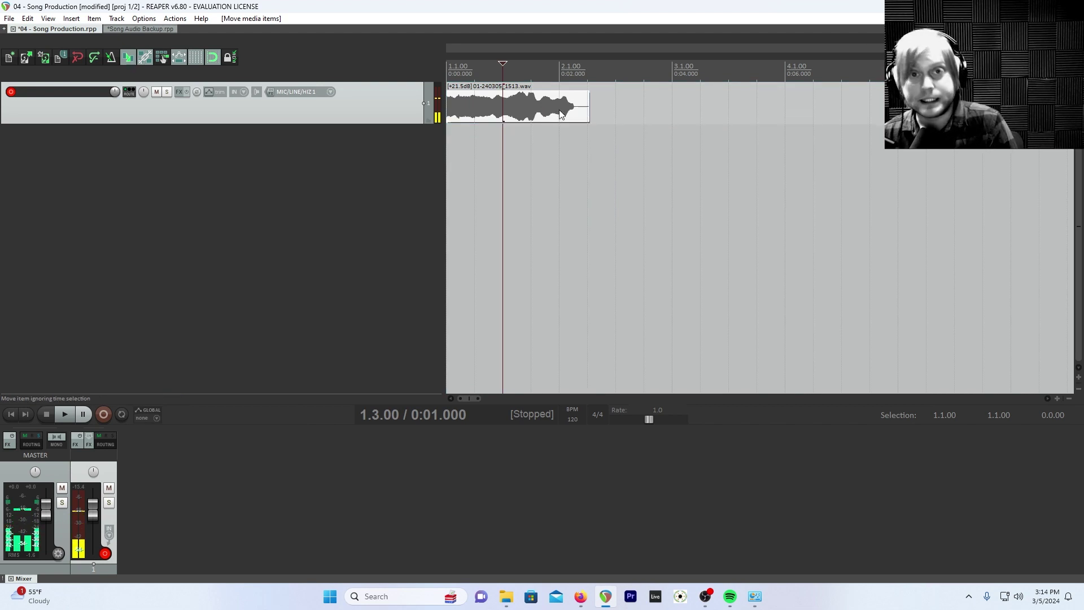
Shorten the clip from its end to about 0.8 seconds and play it from the project start.
left_click_drag(589, 113, 488, 118)
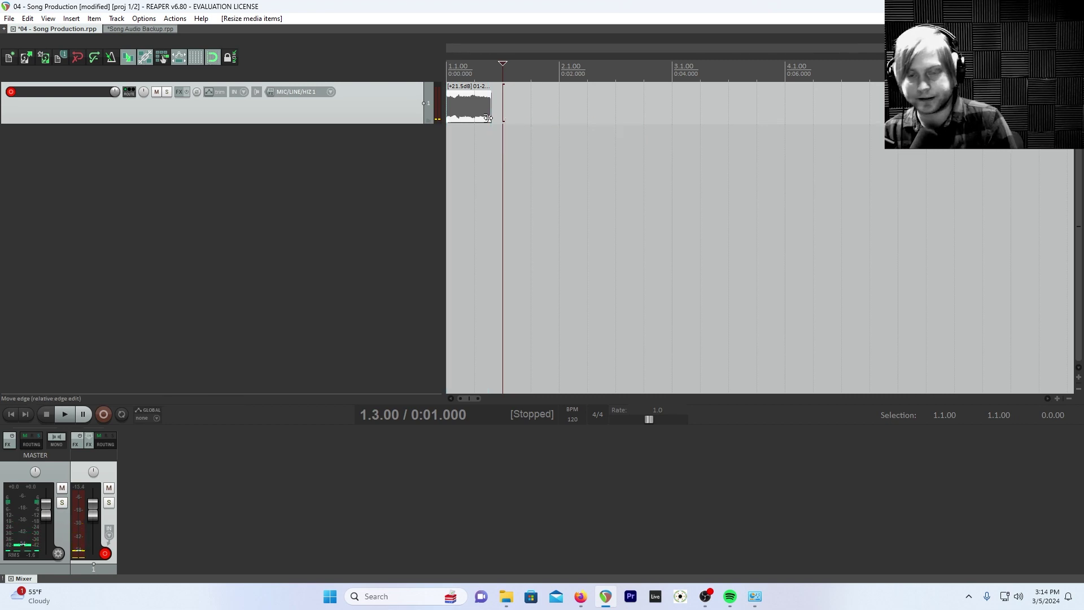
key("w")
key("space")
key("space")
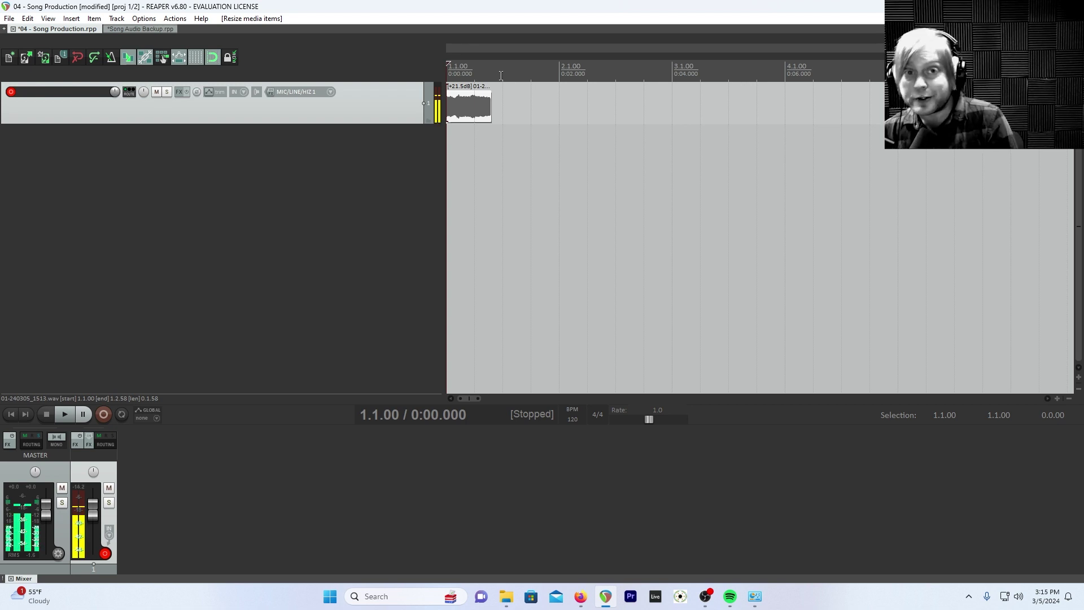
left_click(11, 92)
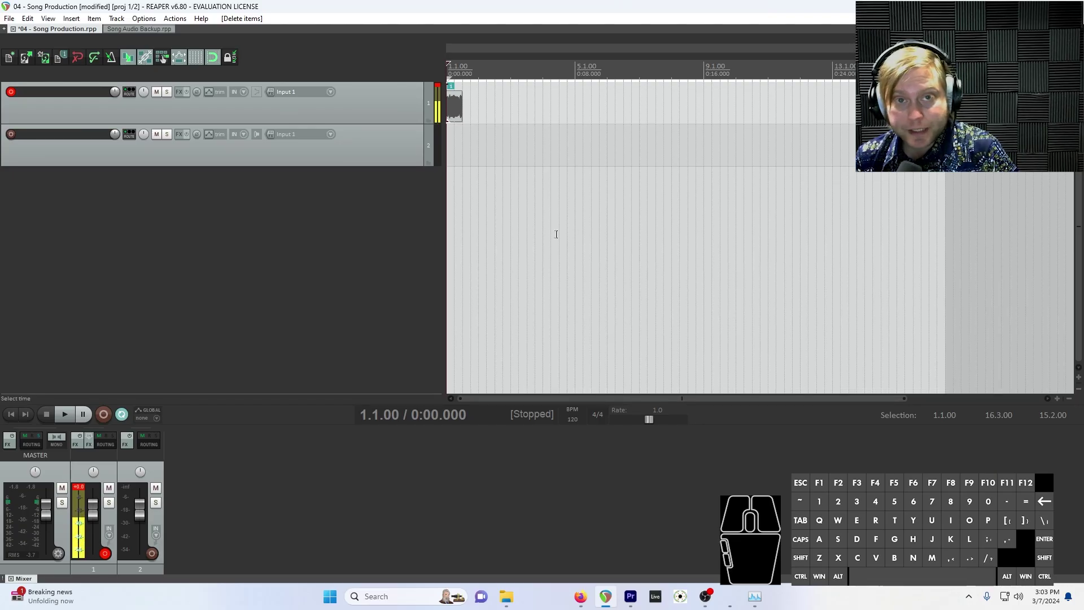
Add a fade-in about 0.2 seconds long and a fade-out starting at about 0.4 seconds to the clip, and play it.
left_click_drag(905, 400, 766, 398)
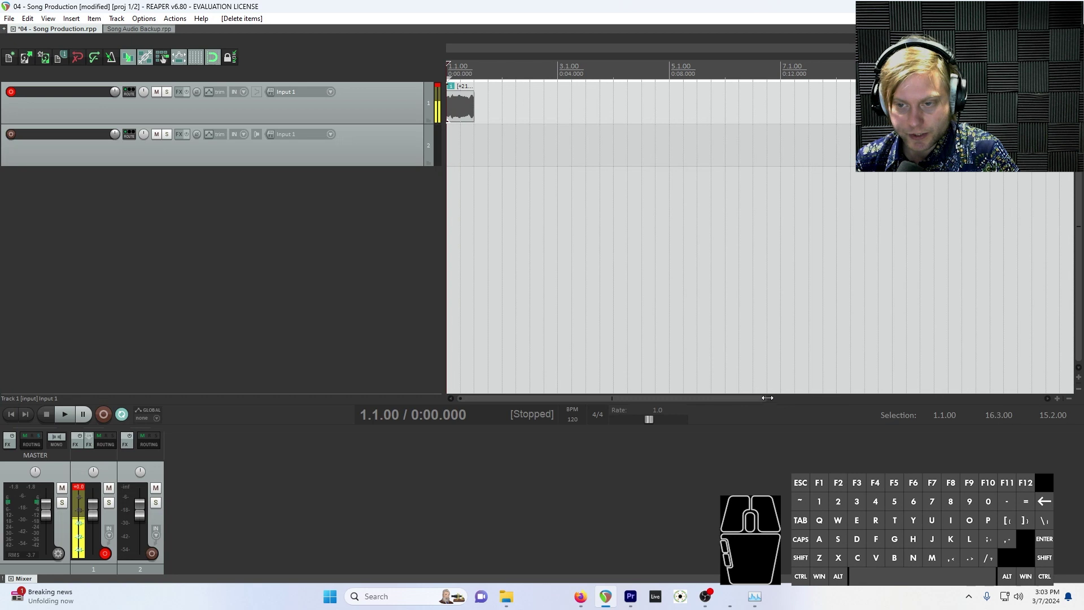
left_click_drag(767, 398, 475, 385)
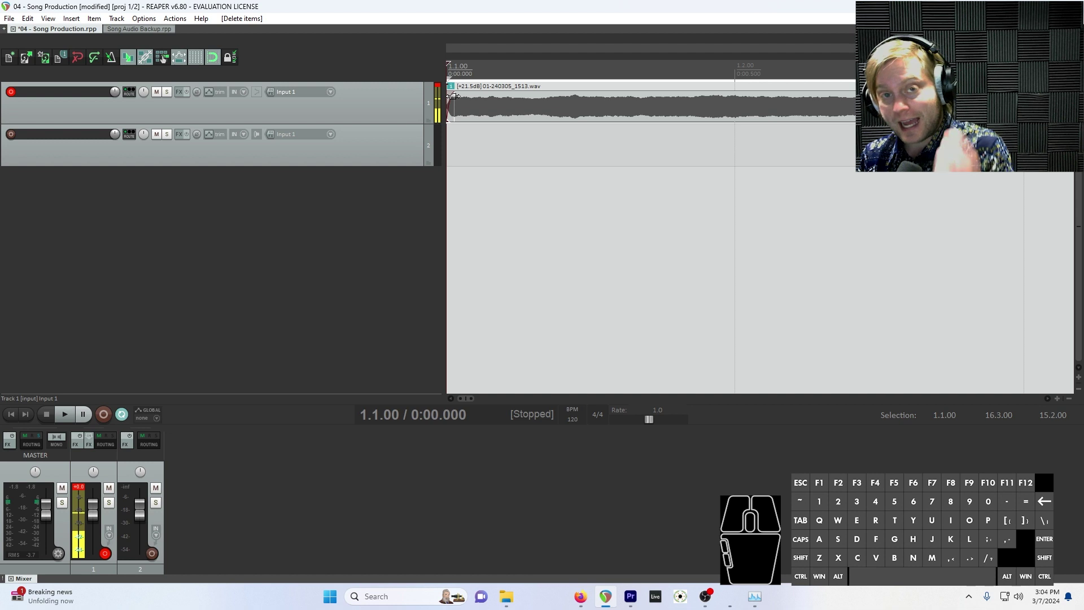
left_click_drag(454, 96, 558, 94)
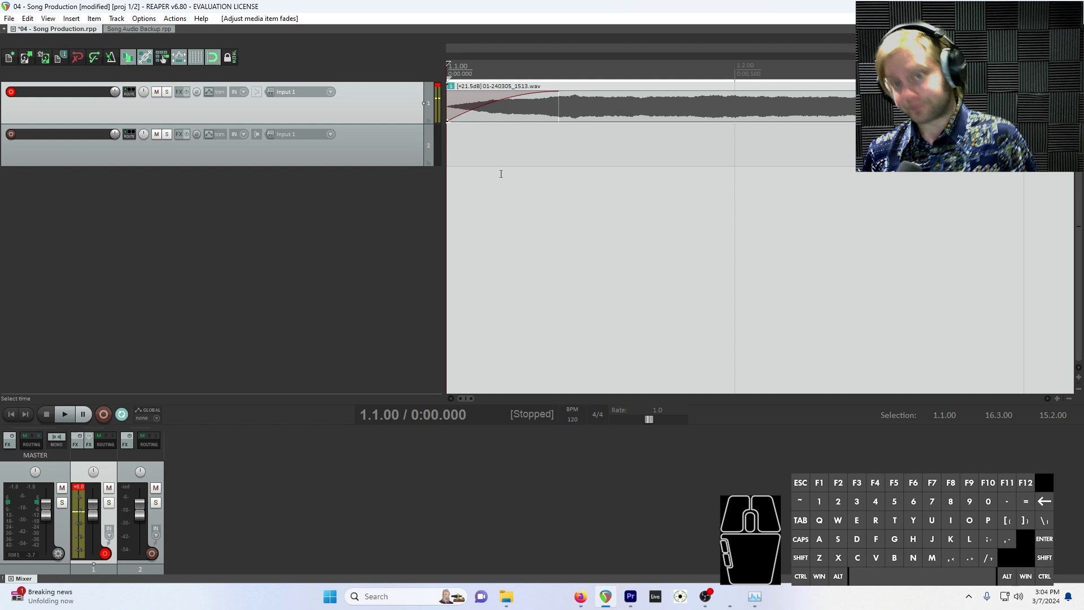
left_click_drag(558, 93, 578, 93)
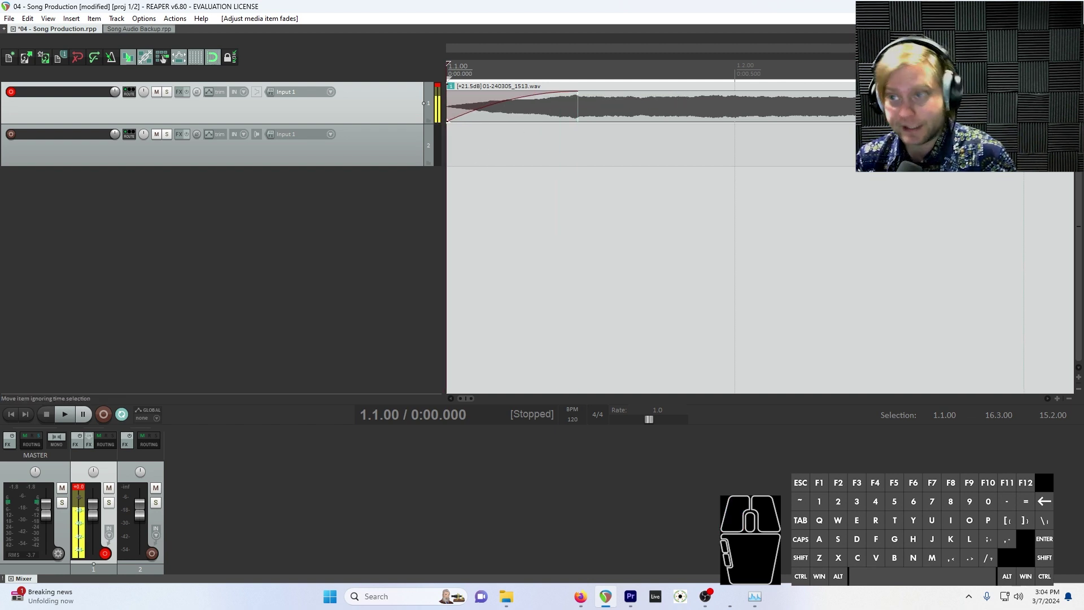
left_click_drag(1022, 93, 658, 103)
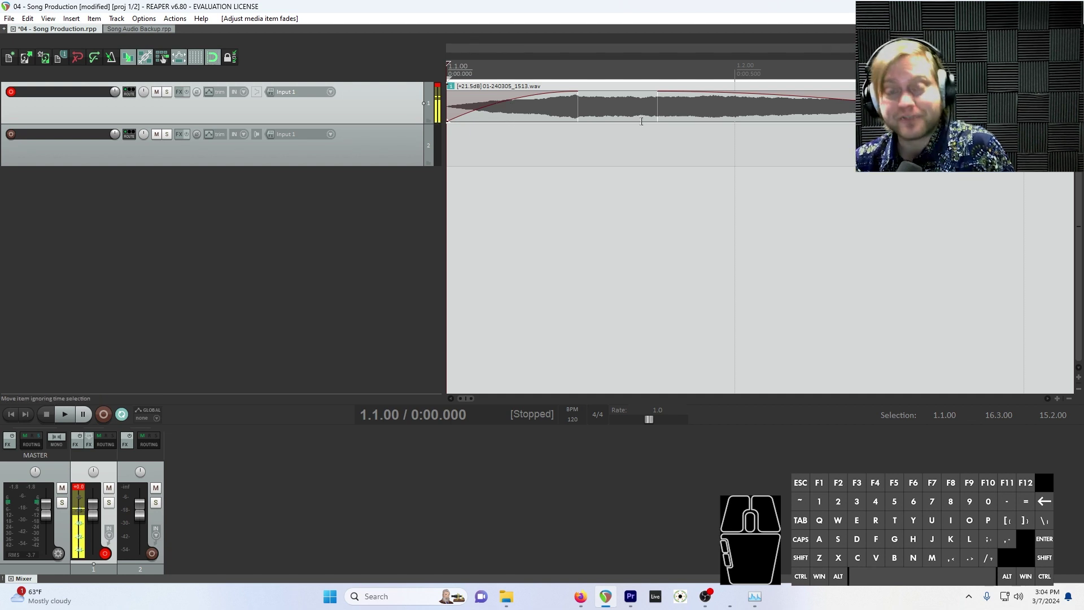
key("space")
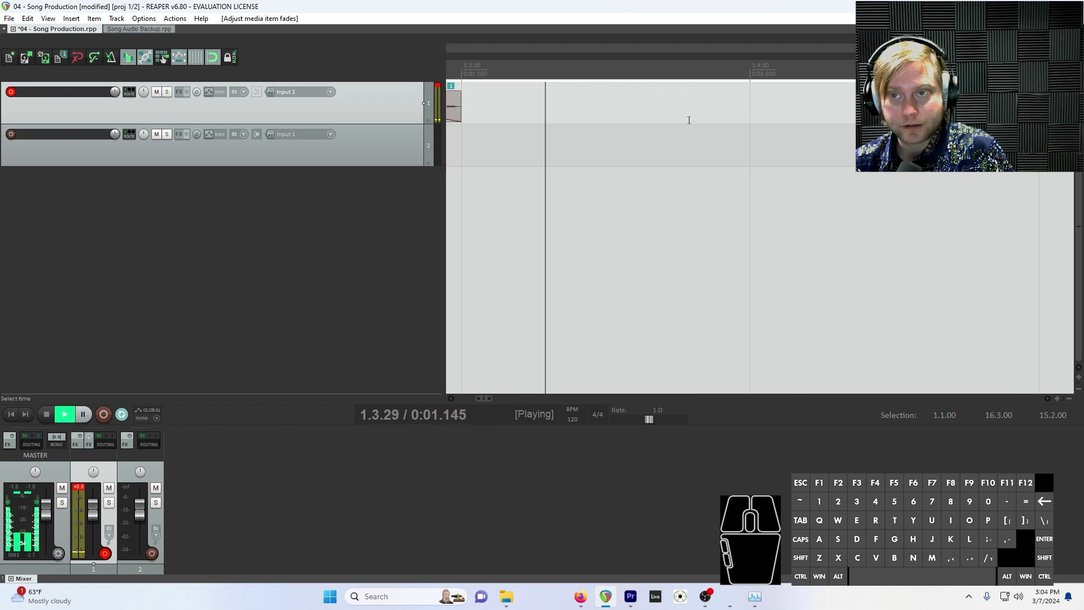
key("space")
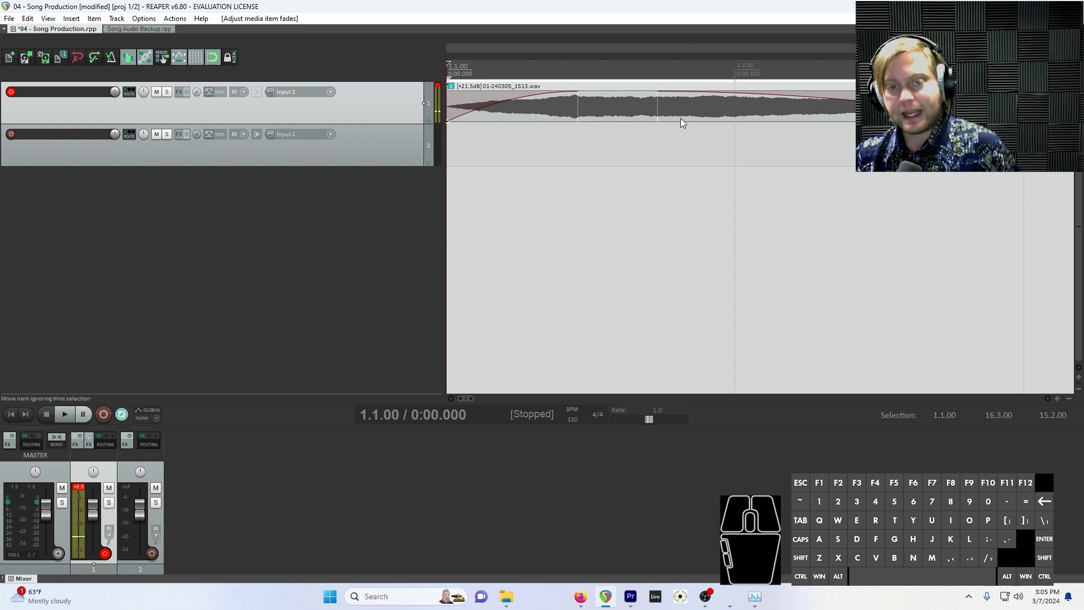
Change the clip's fade-in shape to the third curve, which starts slowly, and play the result.
right_click(492, 104)
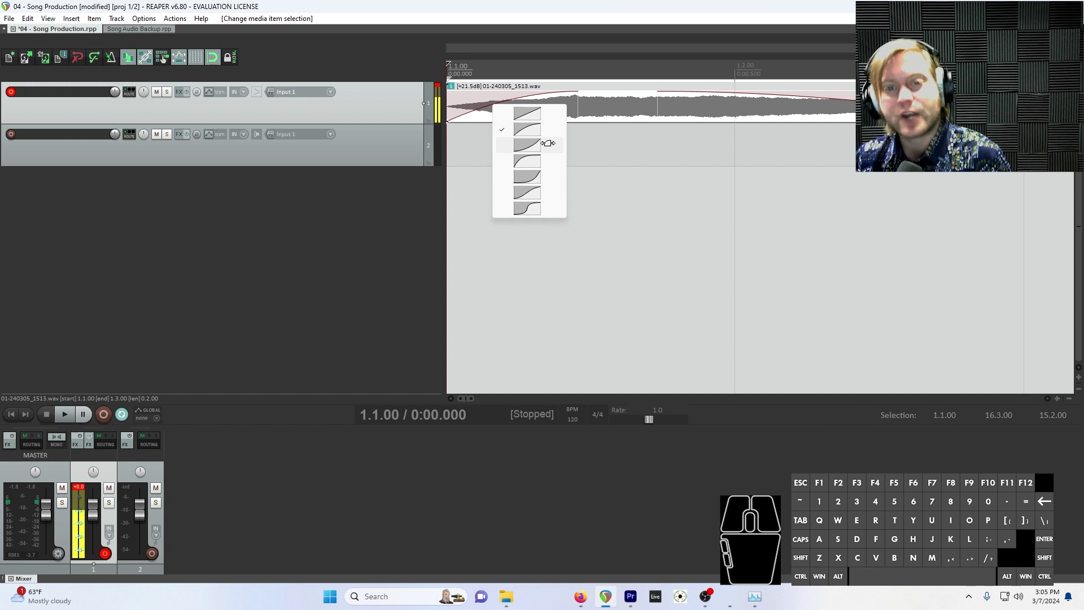
left_click(527, 145)
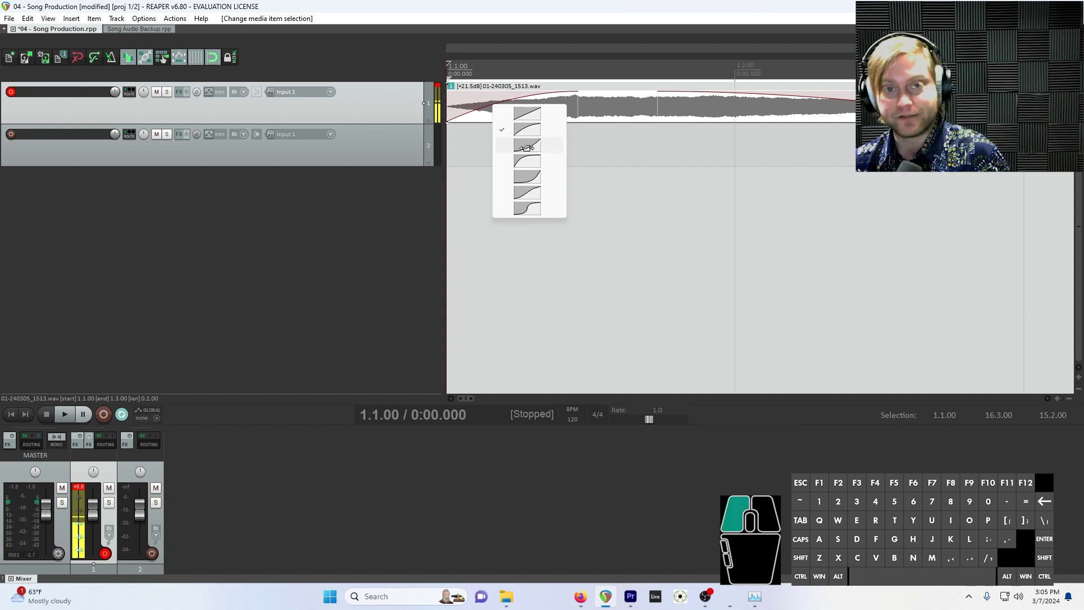
key("space")
key("space")
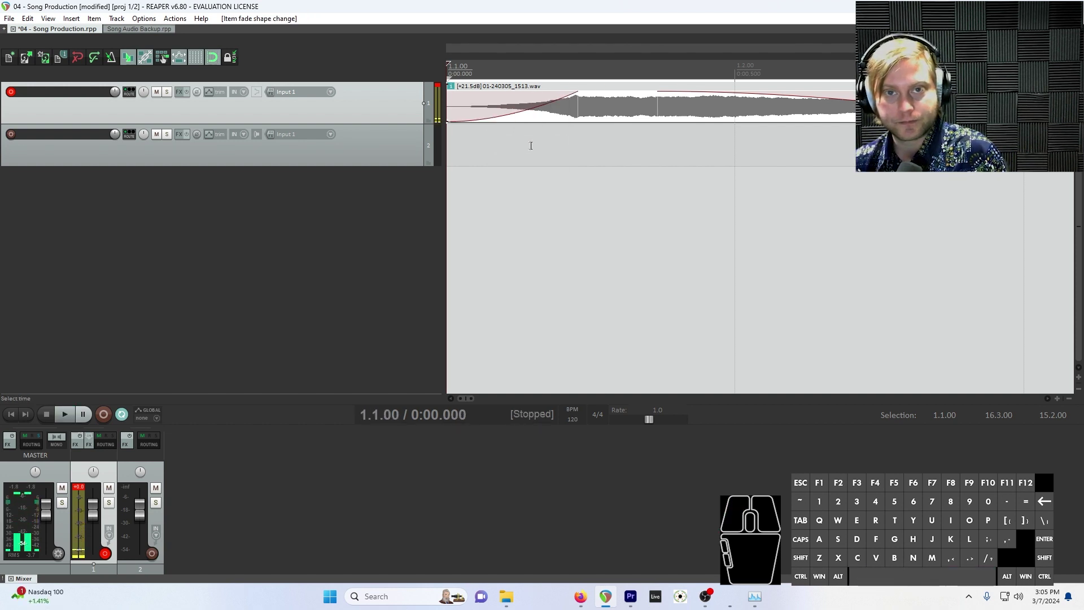
Compare the fade-in shapes by undoing the curve change, playing the clip, and restoring the slow-start curve for another playback.
left_click(531, 145)
key("space")
key("space")
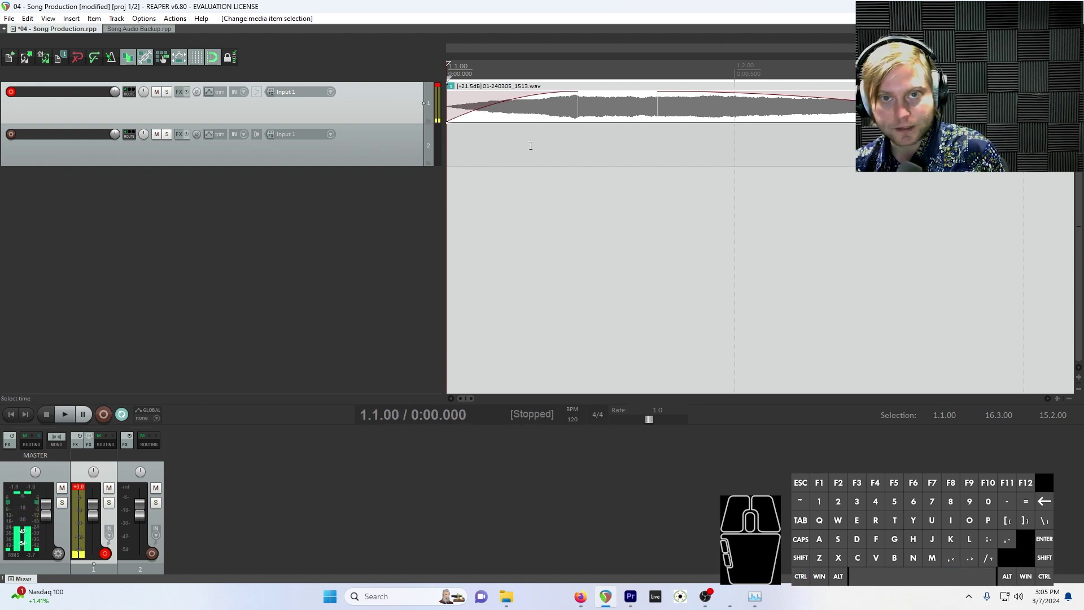
left_click(507, 102, "ctrl+shift")
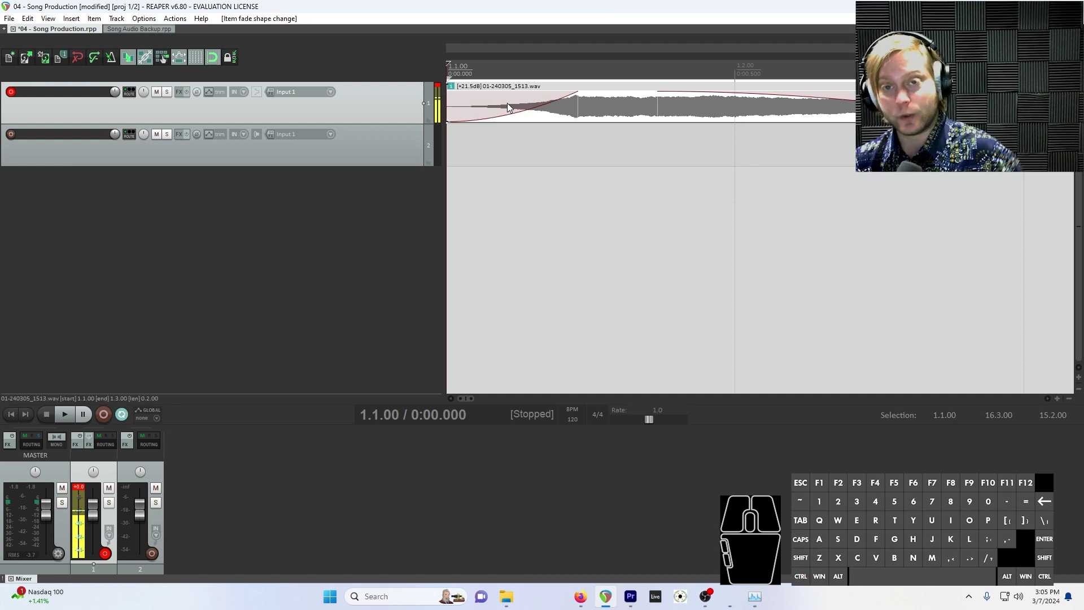
key("space")
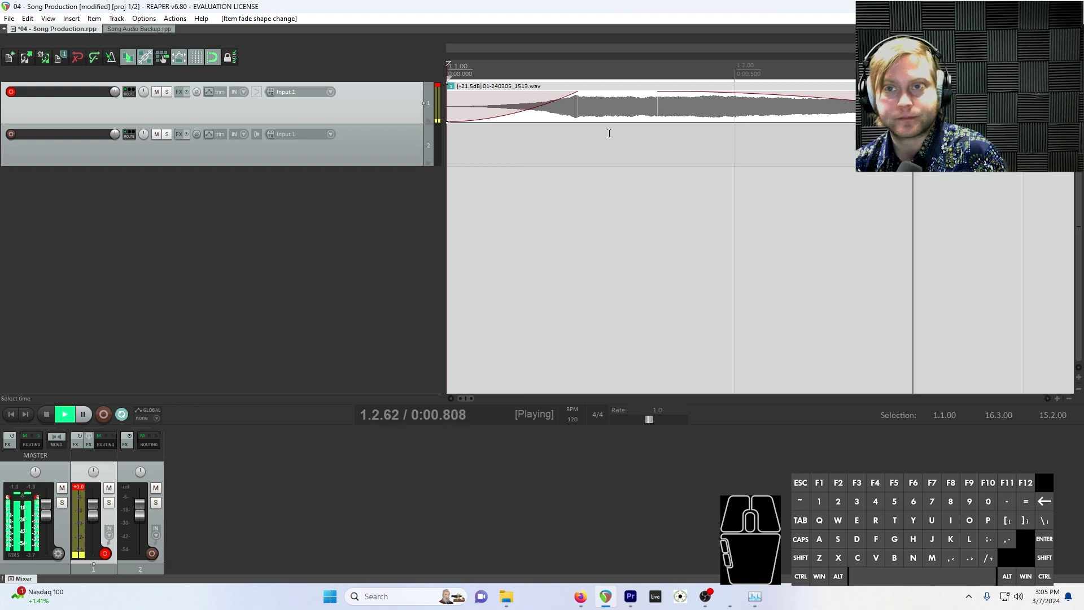
key("space")
Change the clip's fade-out shape to the third curve, with a gradually tapering tail, and play the result.
left_click_drag(480, 399, 458, 400)
right_click(888, 103)
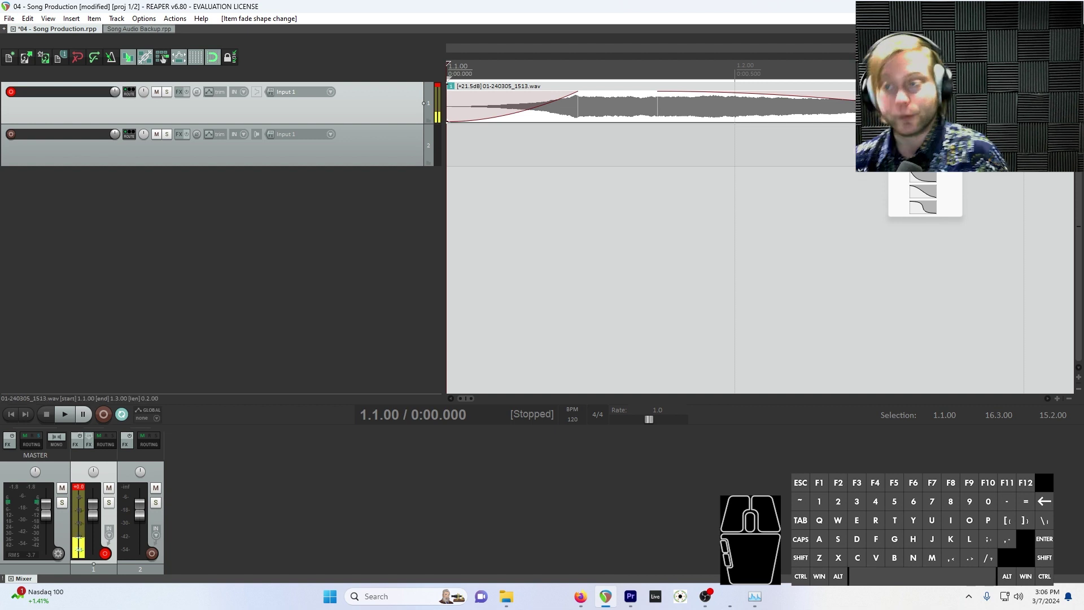
left_click(923, 144)
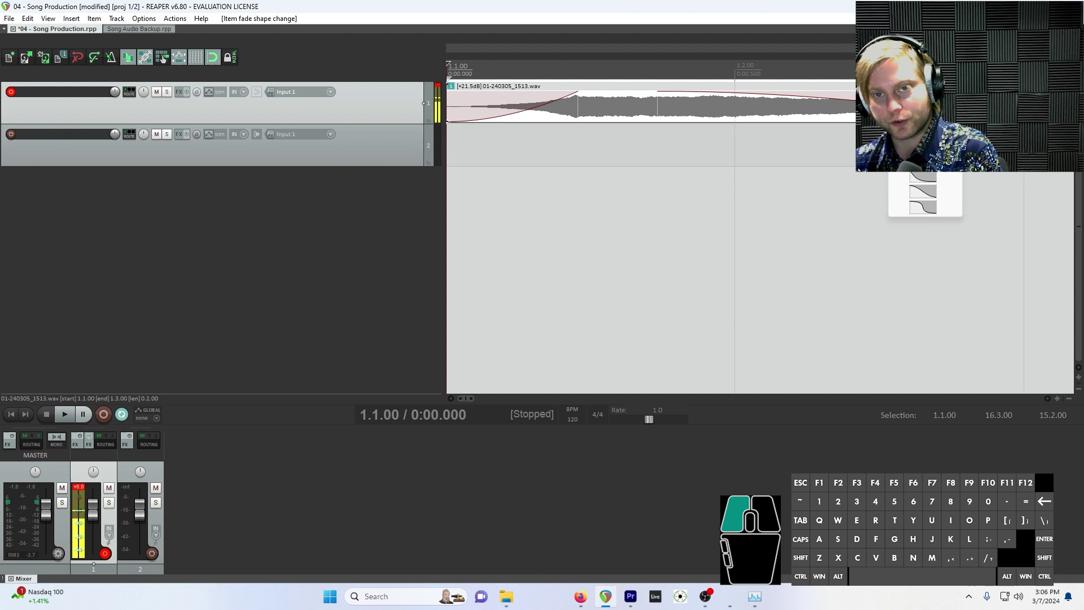
key("space")
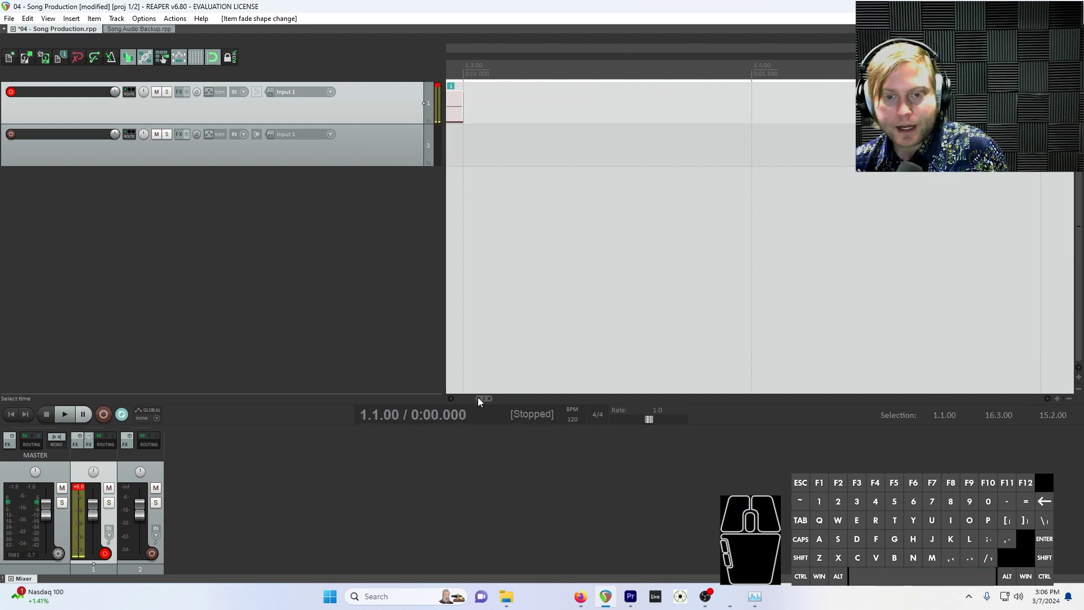
double_click(477, 399)
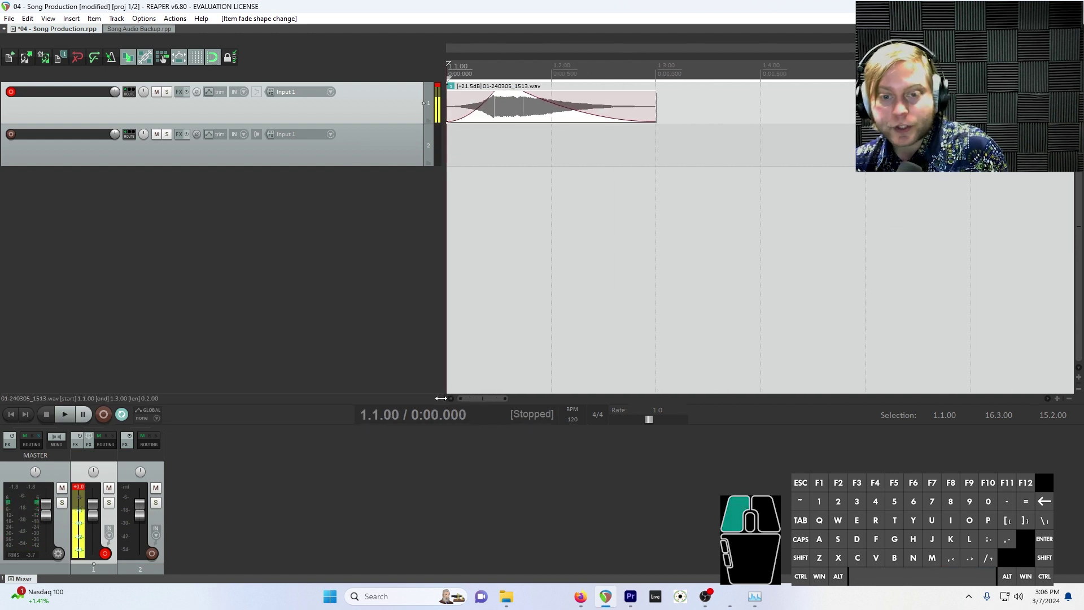
Shorten the faded clip from its end to about 0.45 seconds, just before 1.2.00, and play it.
left_click_drag(655, 120, 538, 115)
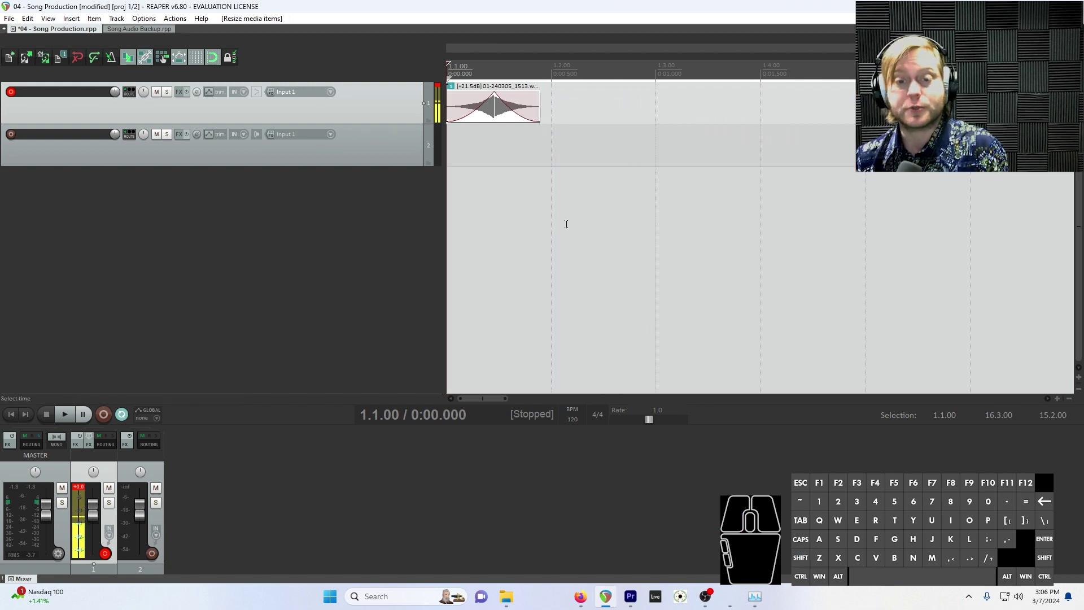
key("space")
key("space")
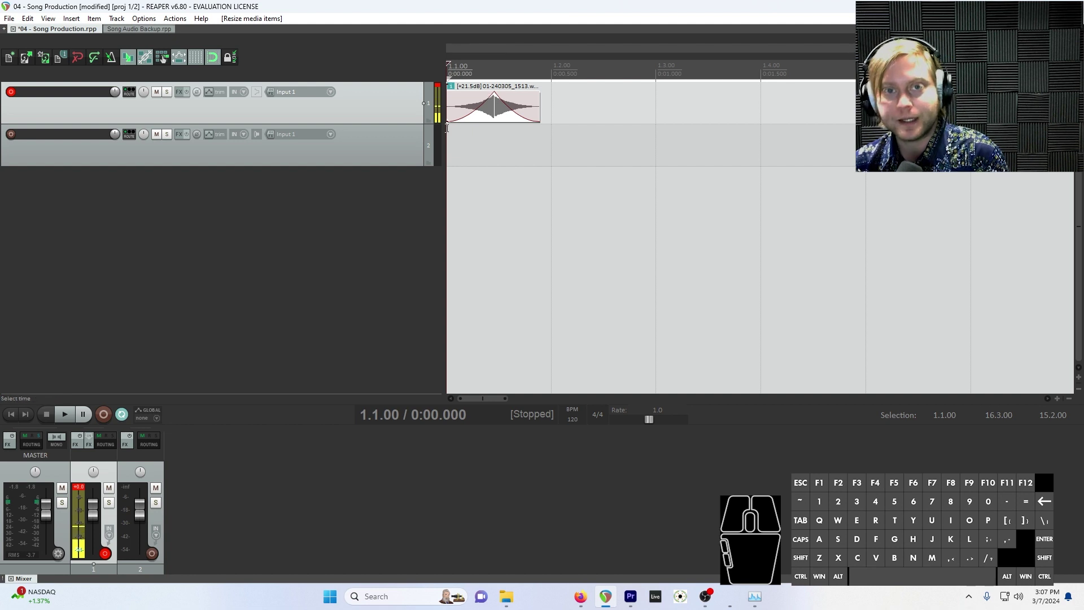
Change both the fade-in and fade-out shapes of the clip to the second curve, the fast-start one.
right_click(486, 102)
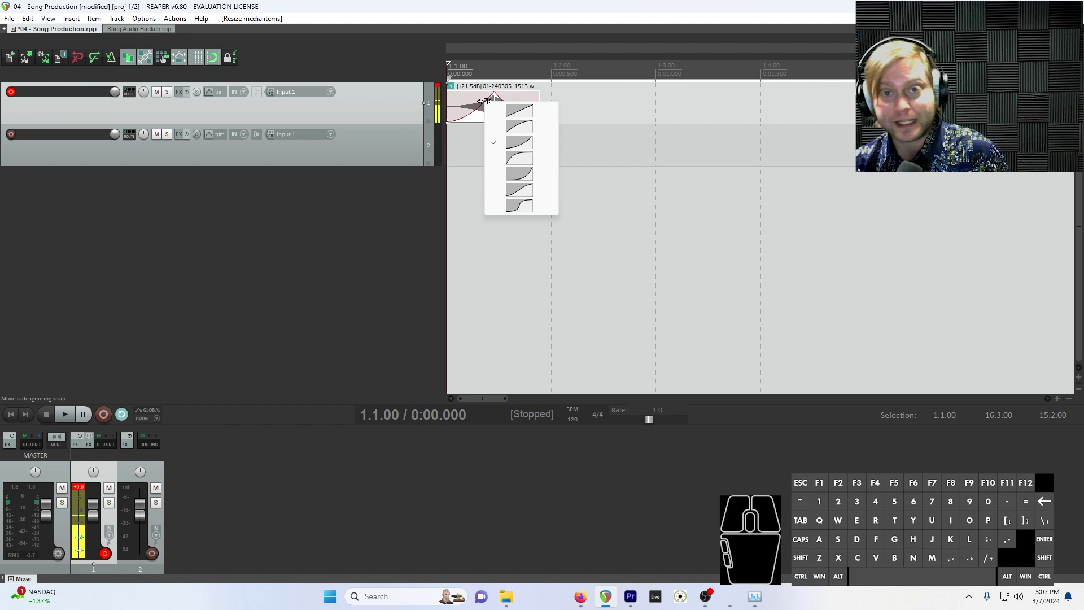
left_click(513, 125)
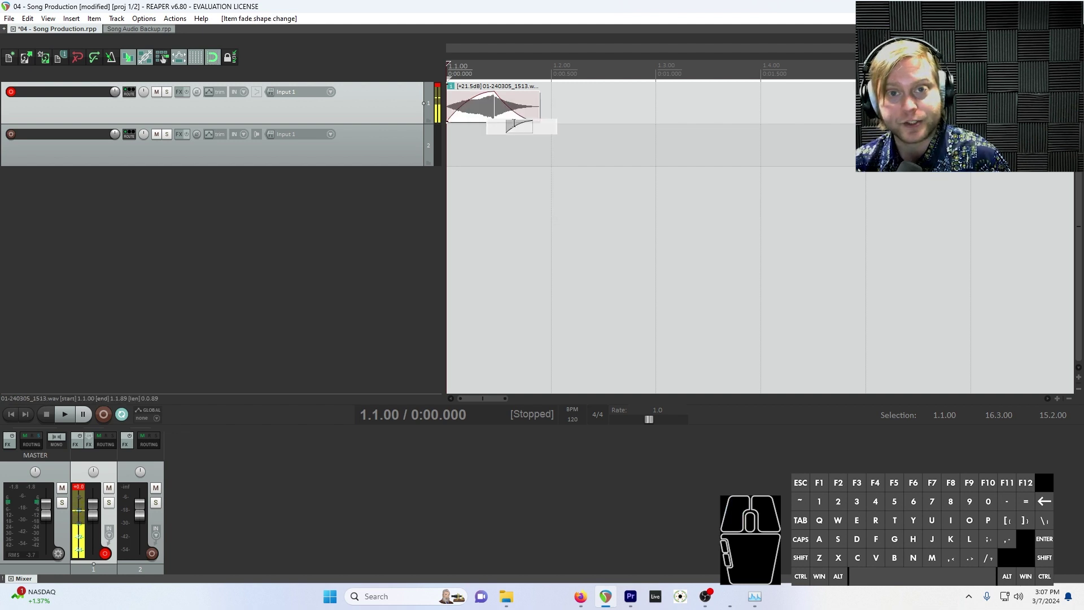
right_click(508, 112)
left_click(531, 133)
Shorten the faded clip from its end to a tiny blip ending at about 1.1.12, play it repeatedly, and undo the shortening.
left_click_drag(541, 110, 460, 103)
key("space")
key("space")
key("space")
key("space")
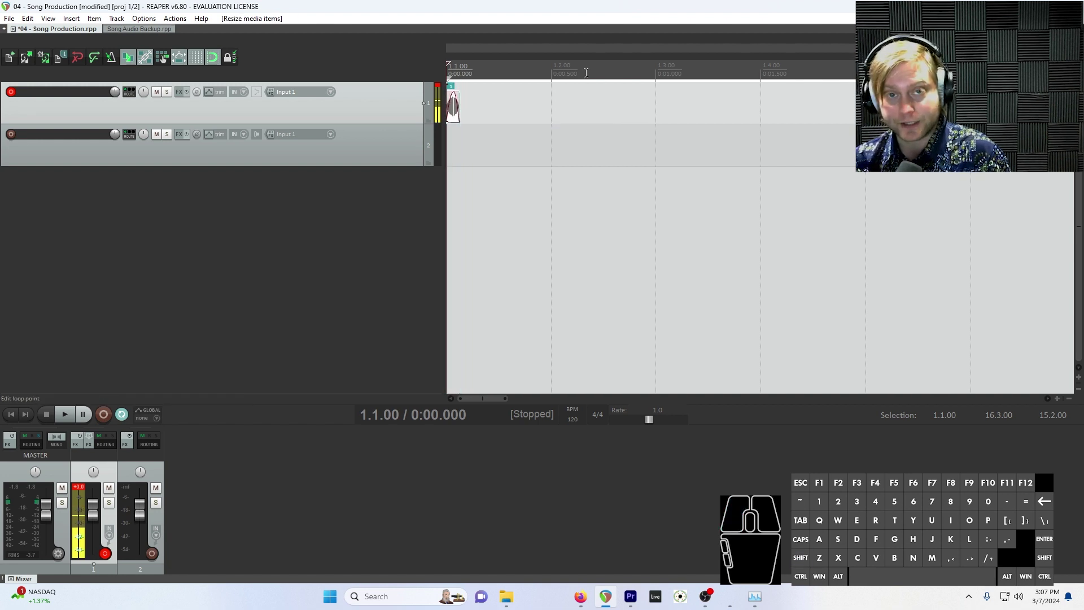
key("space")
key("space")
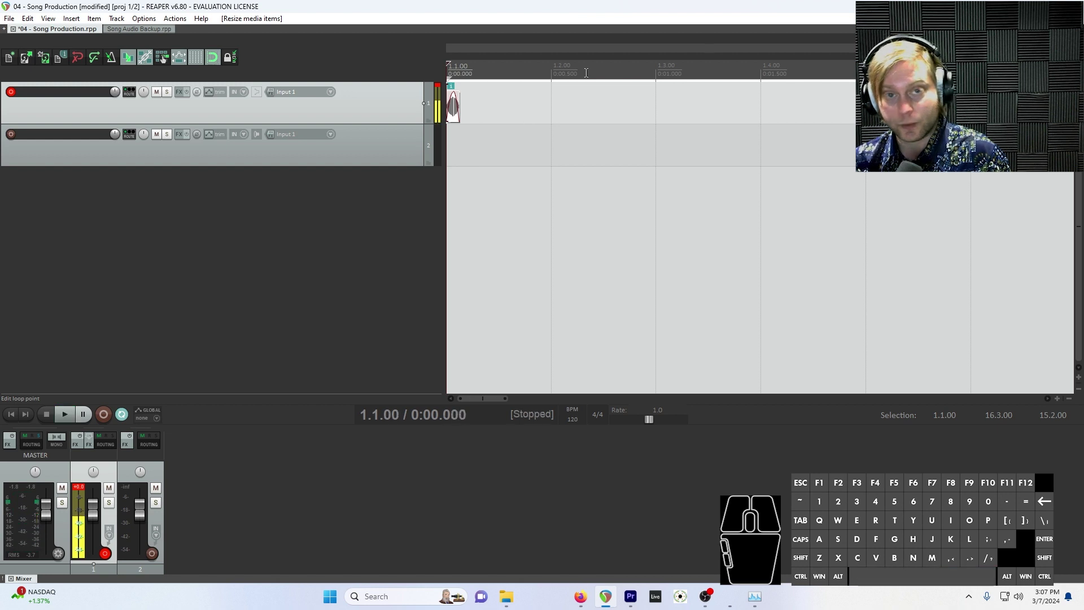
key("space")
key("space")
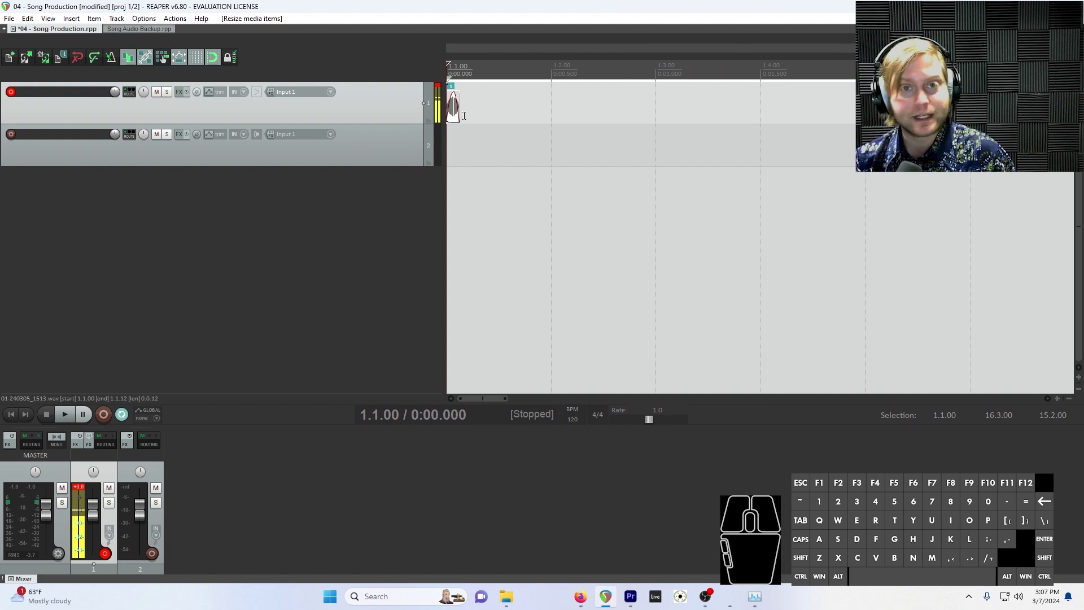
key("ctrl+z")
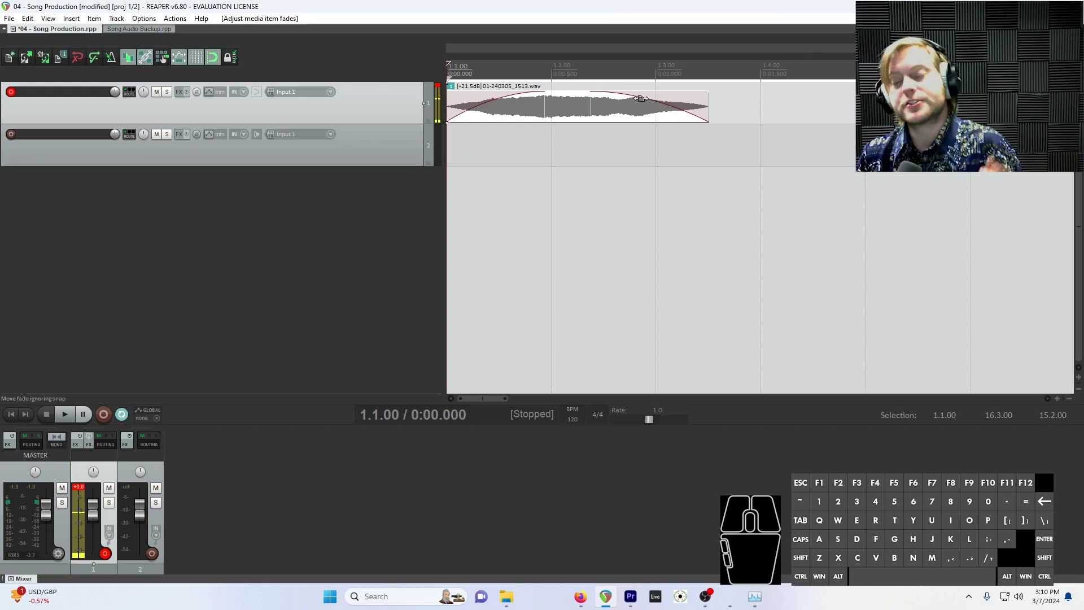
Reduce the clip's fade-out and fade-in to brief fades at its edges and extend the clip's end to 1.4.00.
left_click_drag(639, 100, 741, 100)
left_click_drag(543, 94, 448, 99)
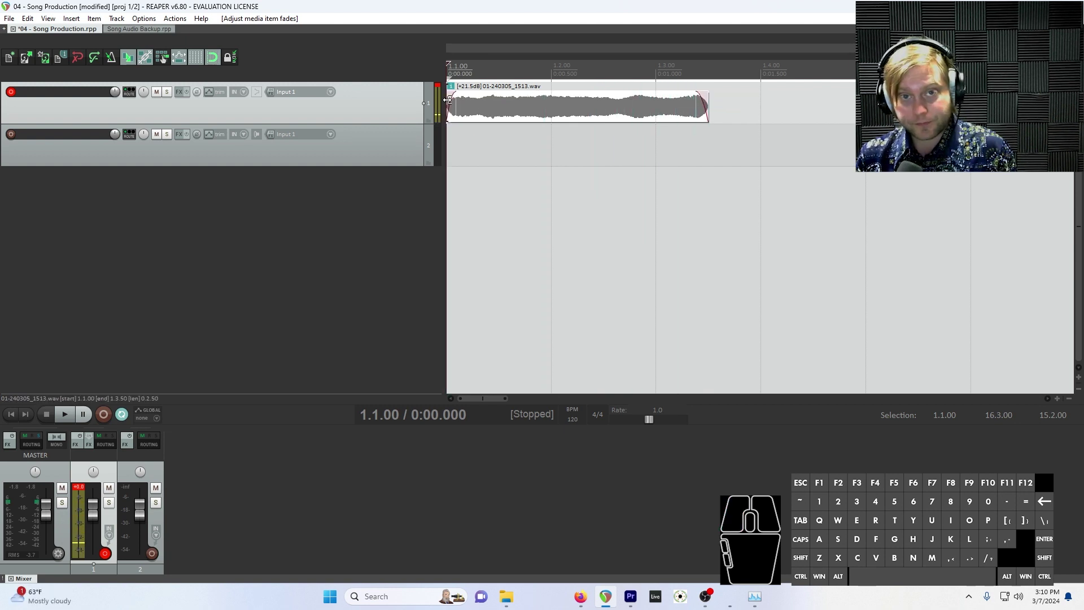
left_click_drag(706, 108, 761, 107)
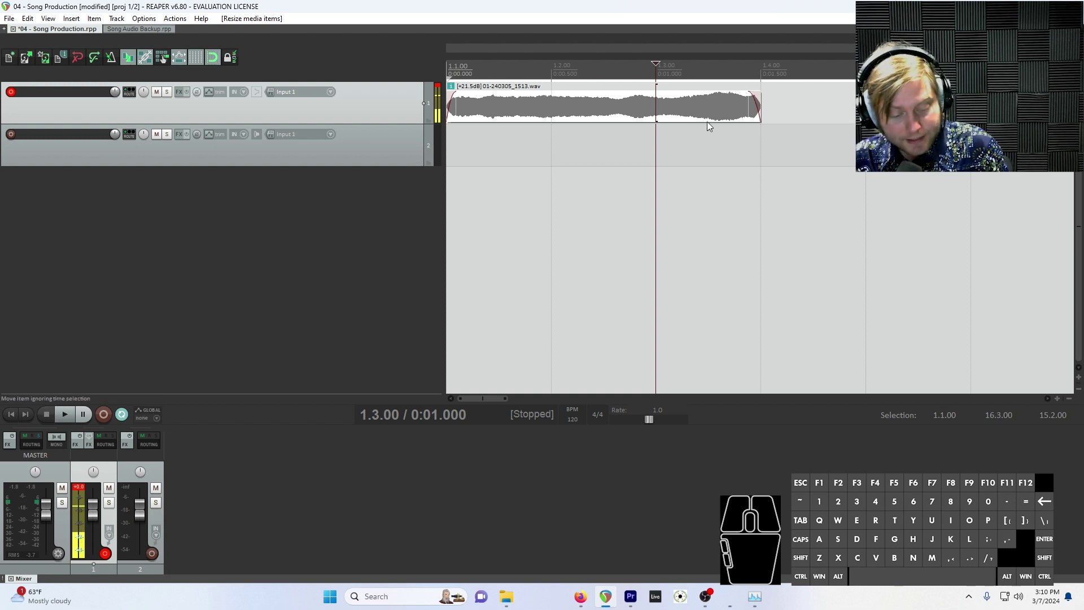
Open the Render to File settings, make a time selection over the clip from 1.1.00 to 1.4.00, and set the render bounds to Time selection.
key("ctrl+alt")
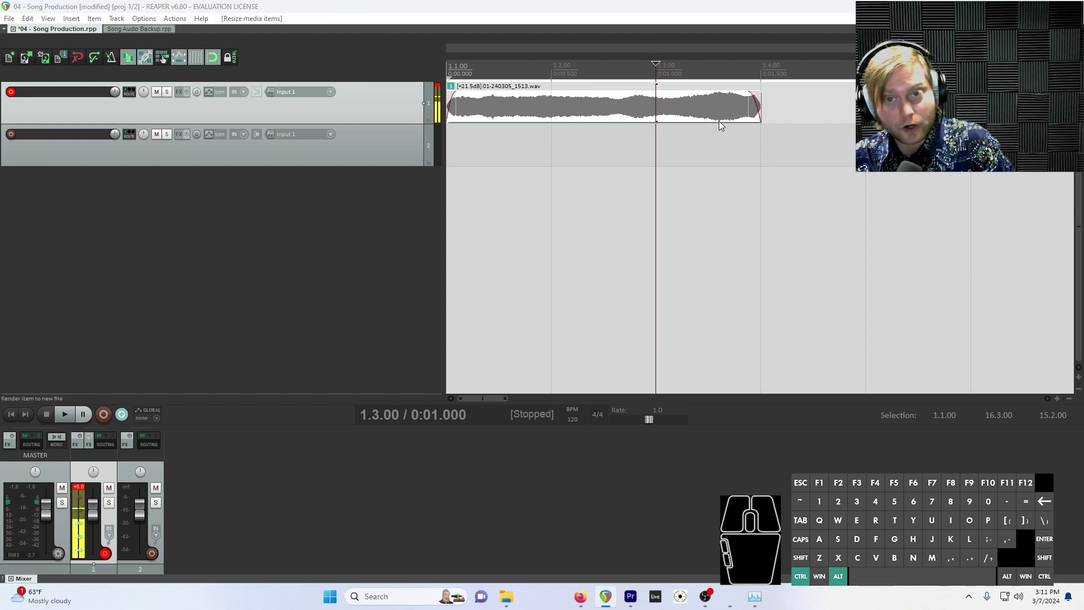
key("ctrl+alt+r")
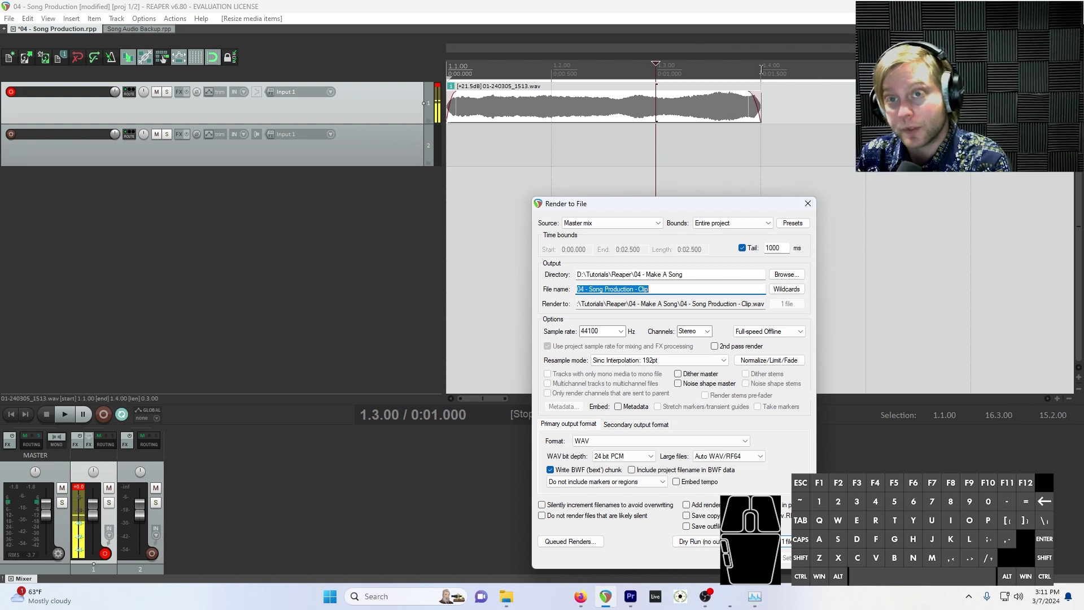
left_click_drag(761, 69, 448, 74)
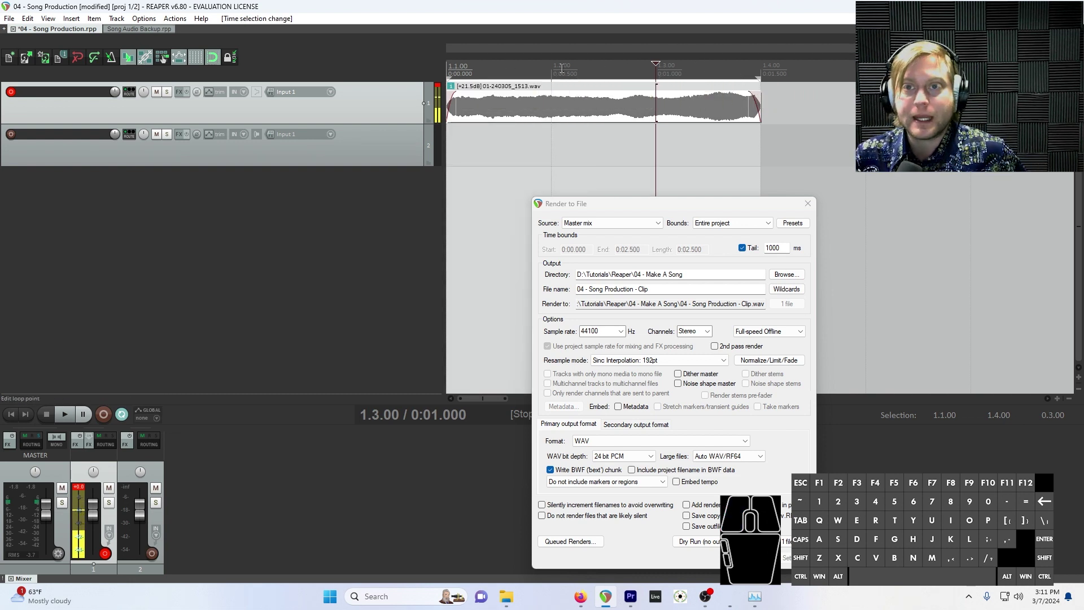
left_click(706, 223)
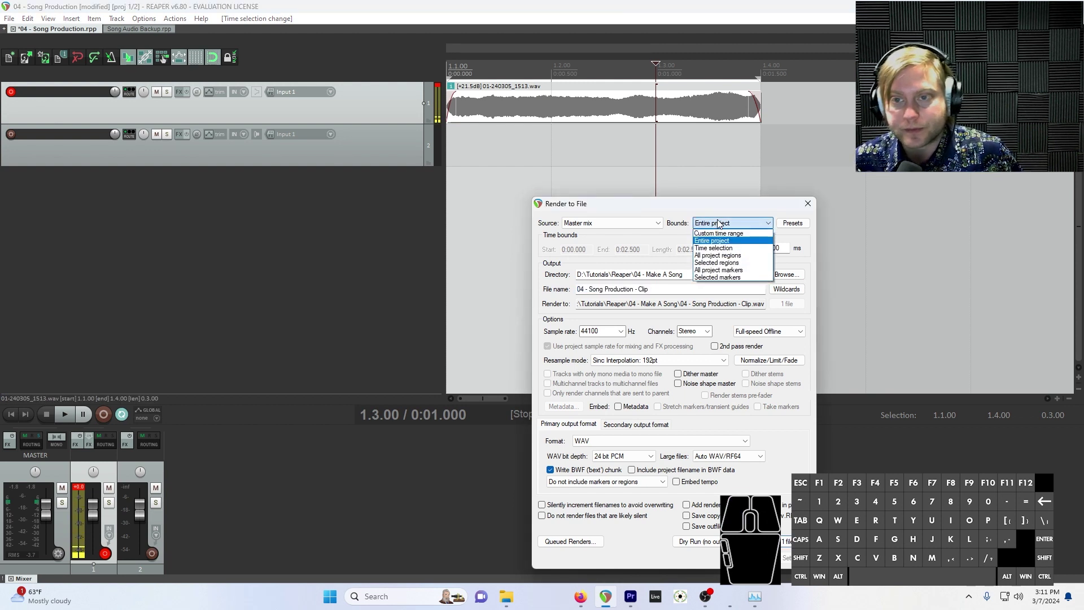
left_click(730, 248)
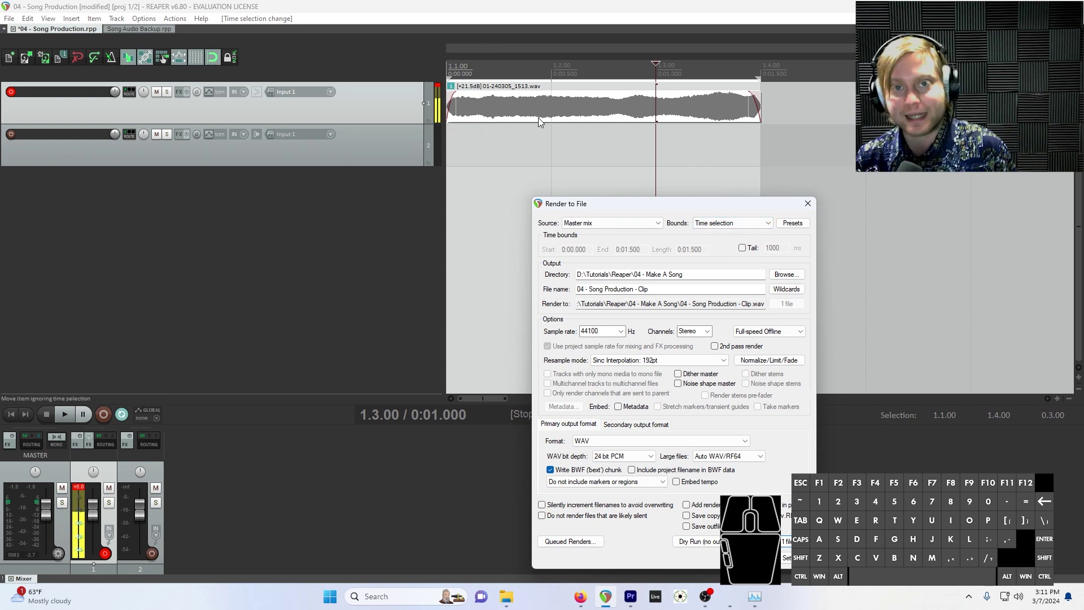
Render the selection as "04 - Song Production - Clip" into D:\Tutorials\Reaper\04 - Make A Song, overwriting the existing file.
left_click(787, 276)
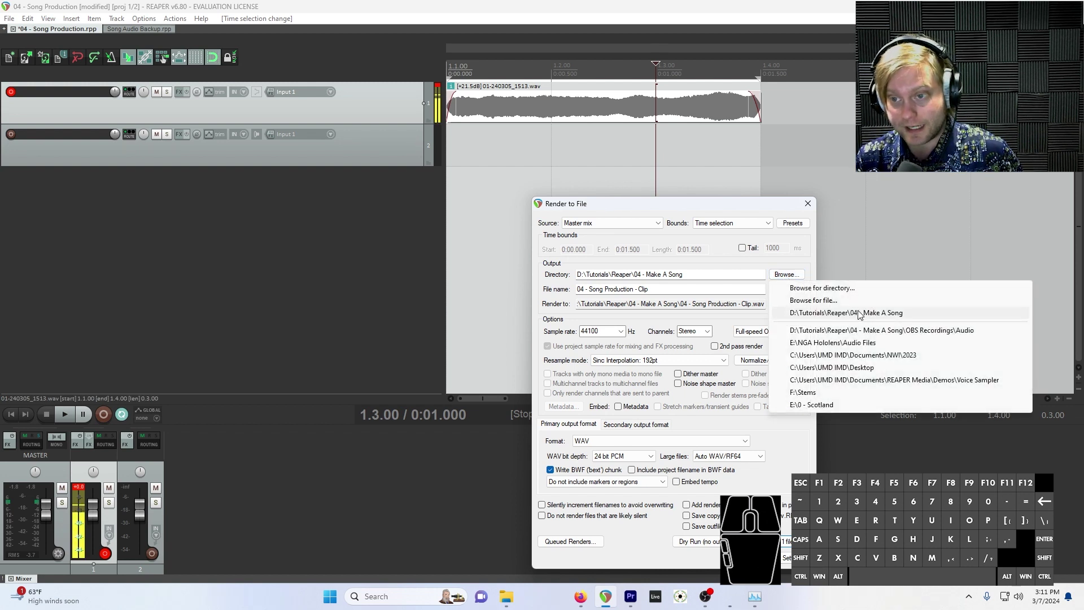
left_click(717, 245)
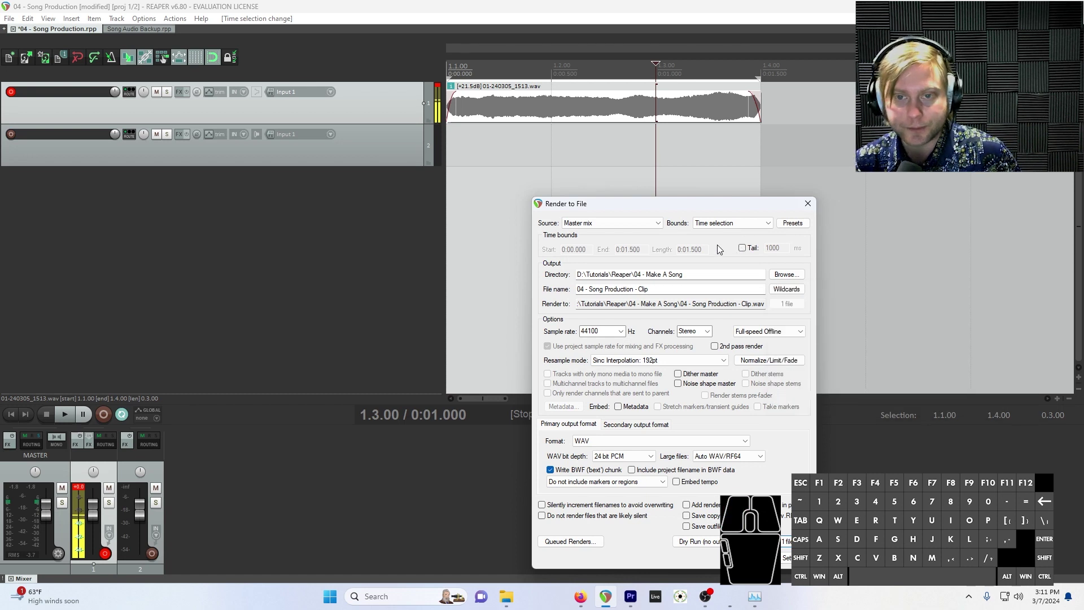
left_click_drag(677, 289, 496, 285)
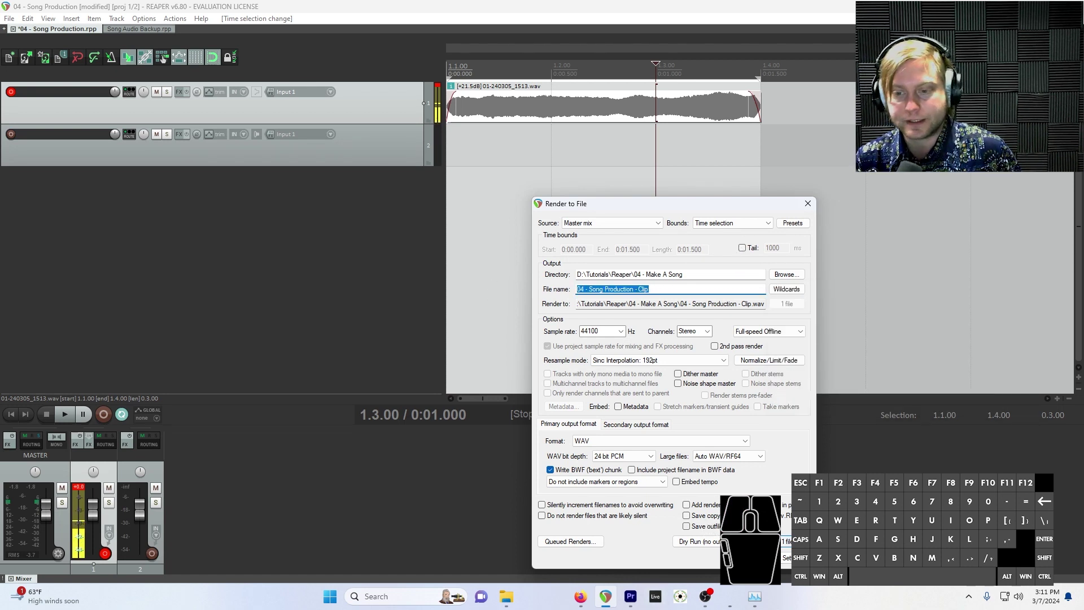
left_click(769, 542)
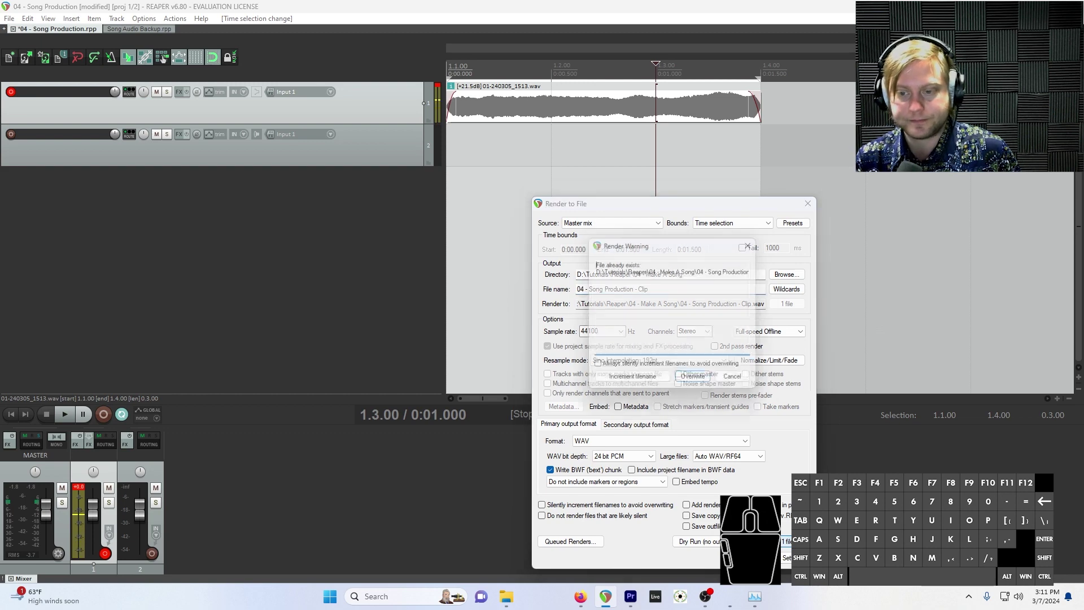
left_click(690, 386)
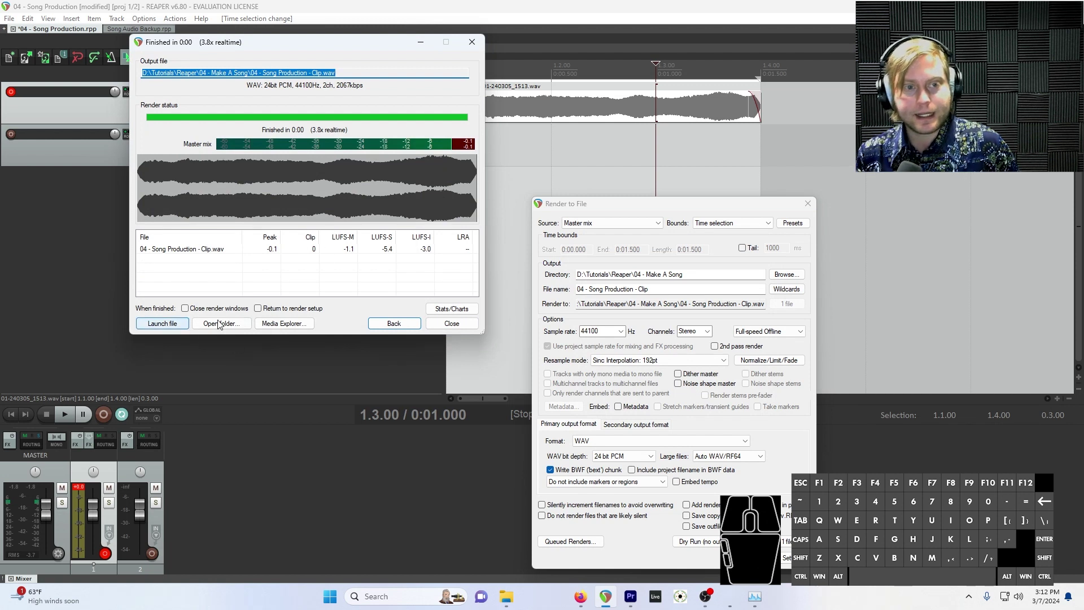
Open the folder containing the rendered clip in File Explorer, then return to REAPER and close both render windows.
left_click(240, 328)
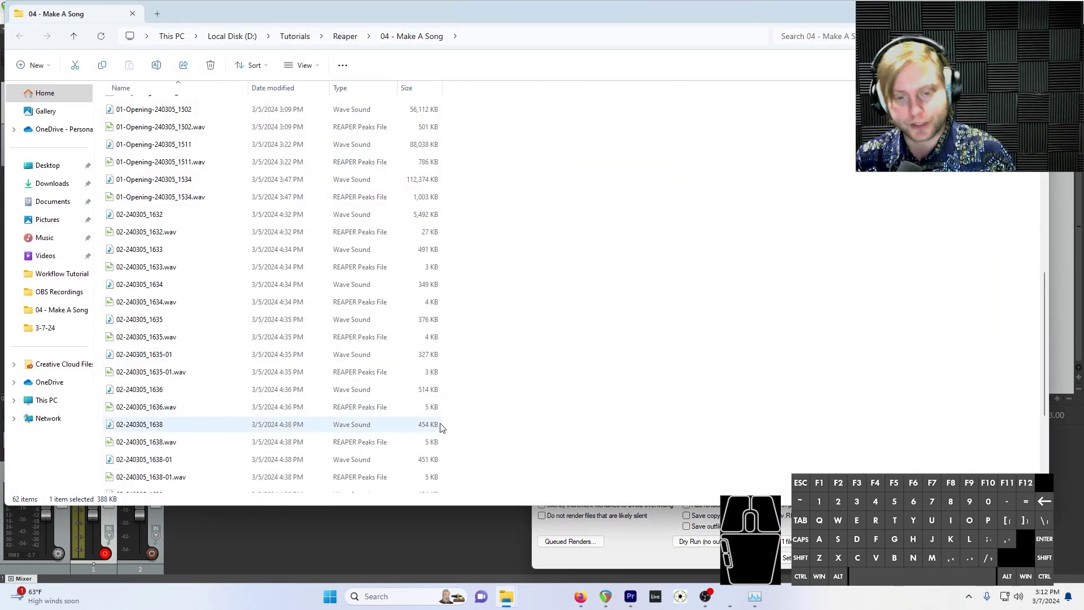
left_click(463, 530)
left_click(472, 42)
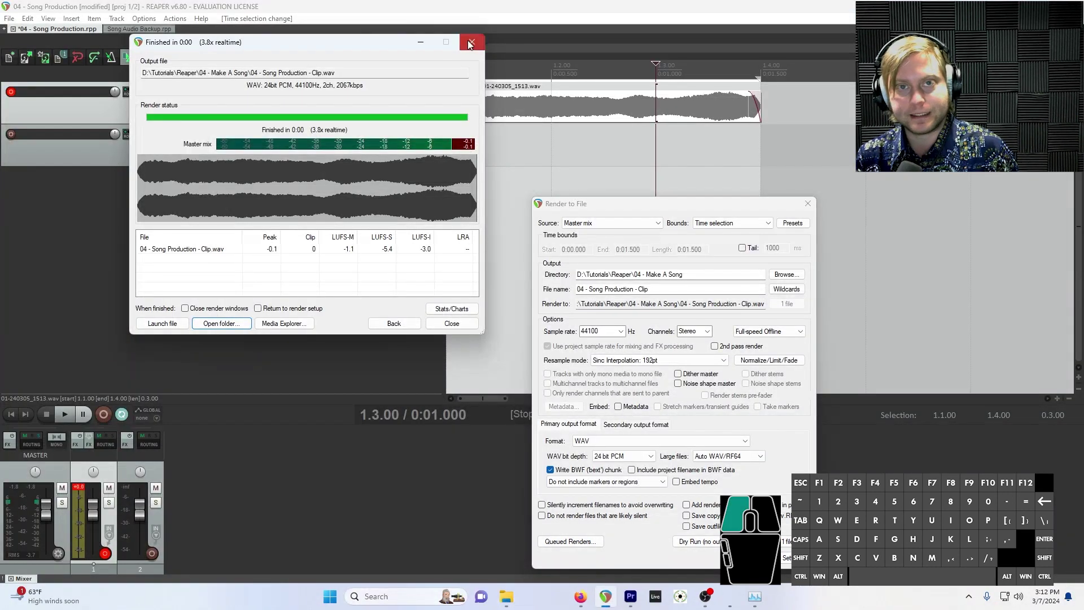
left_click(810, 205)
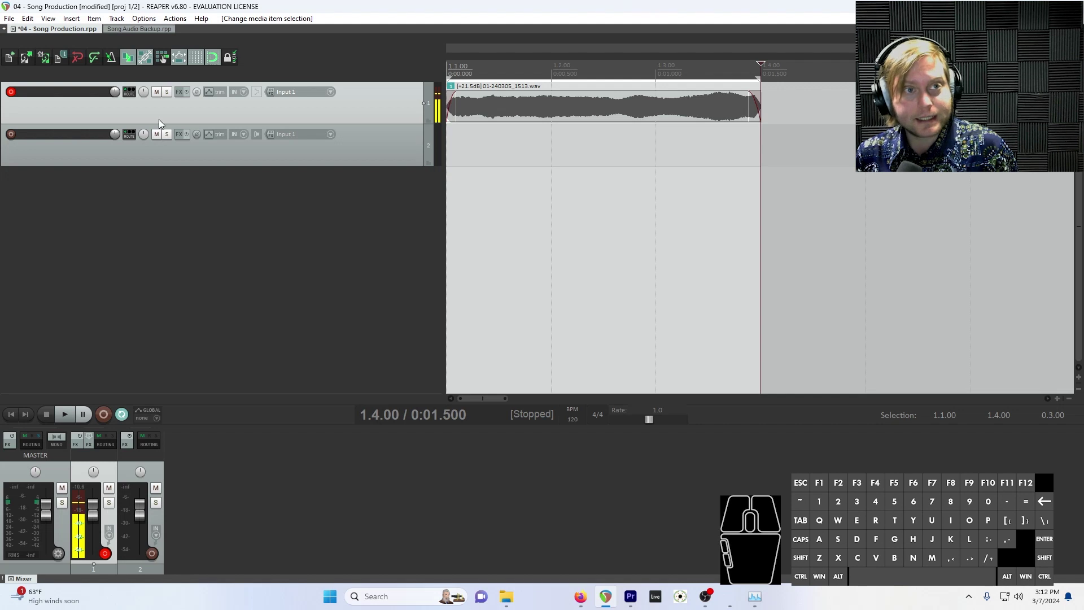
Mute the vocal clip's track and disarm its recording, and replace the empty second track with a new one.
left_click(155, 93)
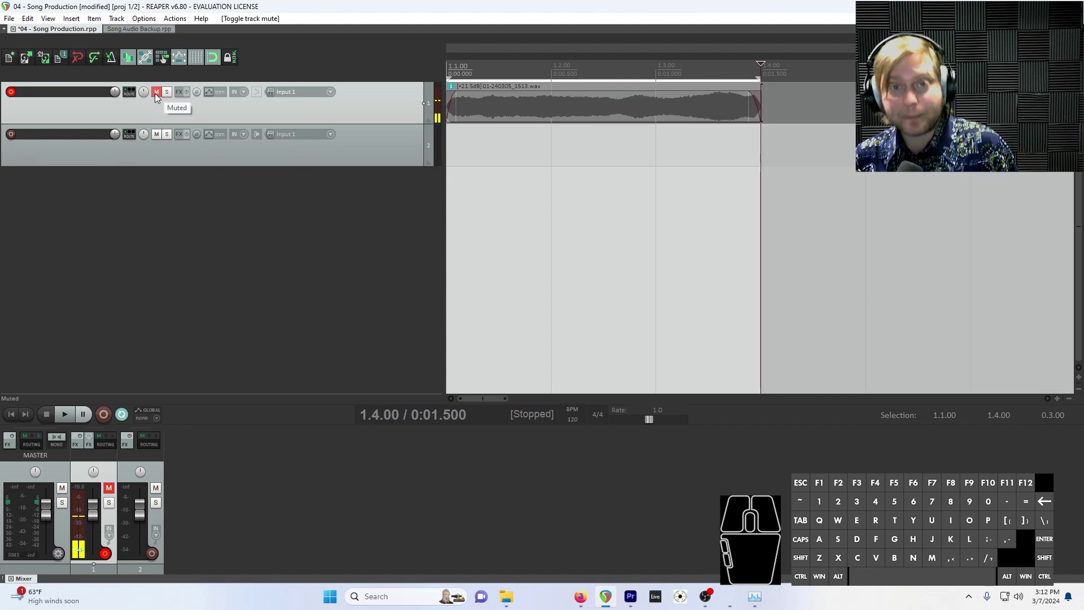
left_click(10, 93)
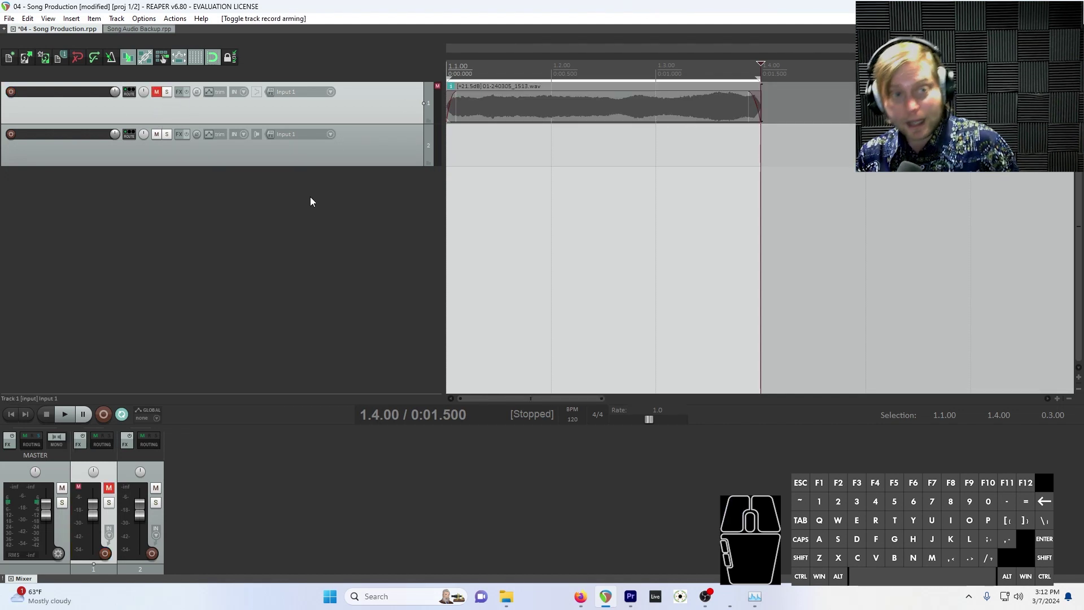
left_click(321, 161)
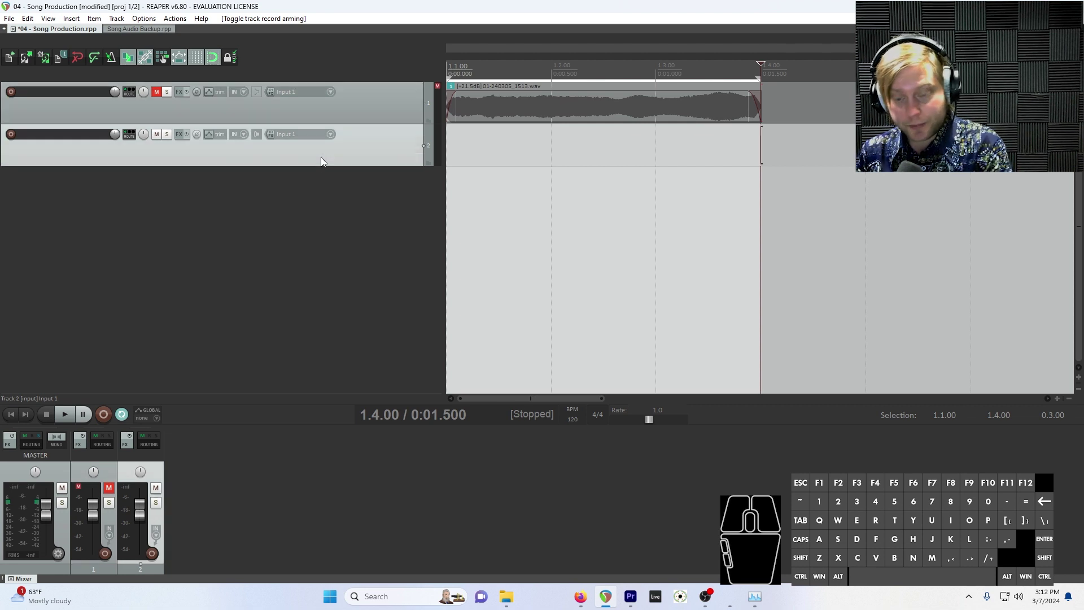
key("Delete")
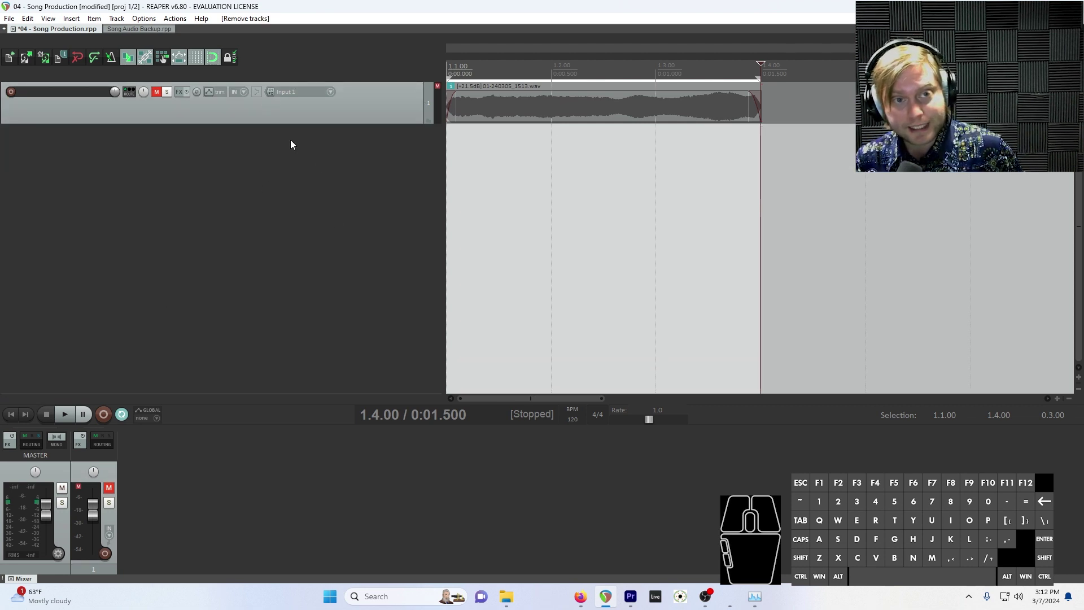
double_click(278, 213)
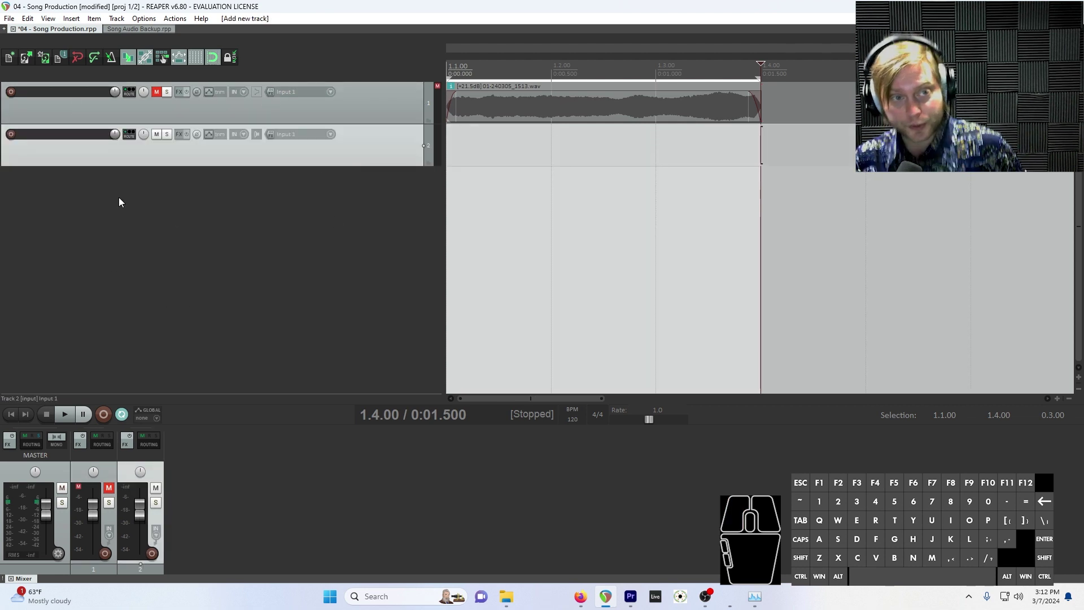
Add the ReaSamplOmatic5000 instrument to the new second track and move its FX window clear of the track list.
left_click(179, 137)
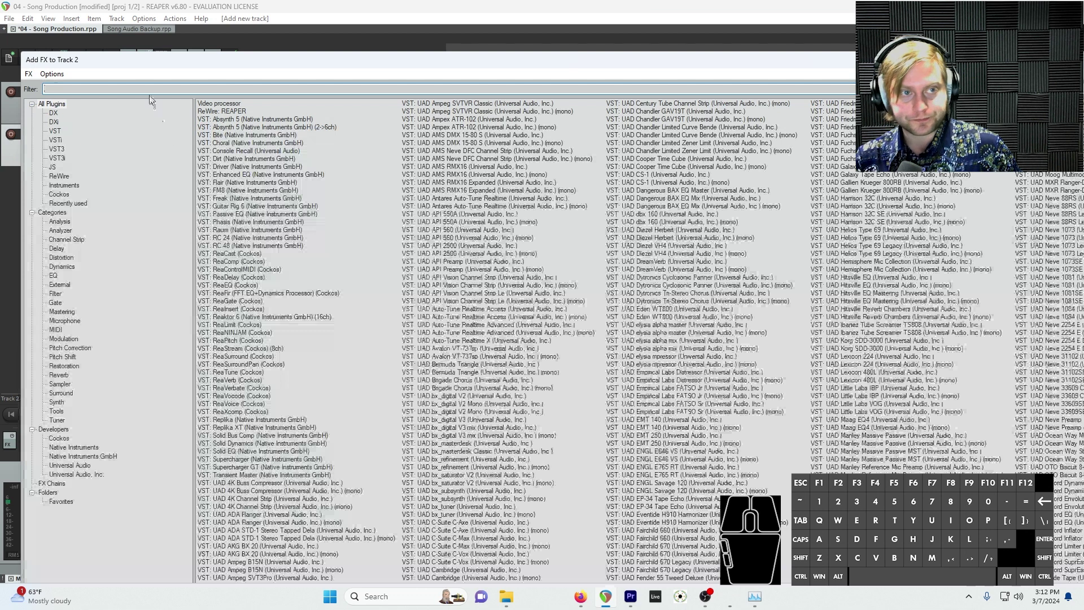
type("reasamp")
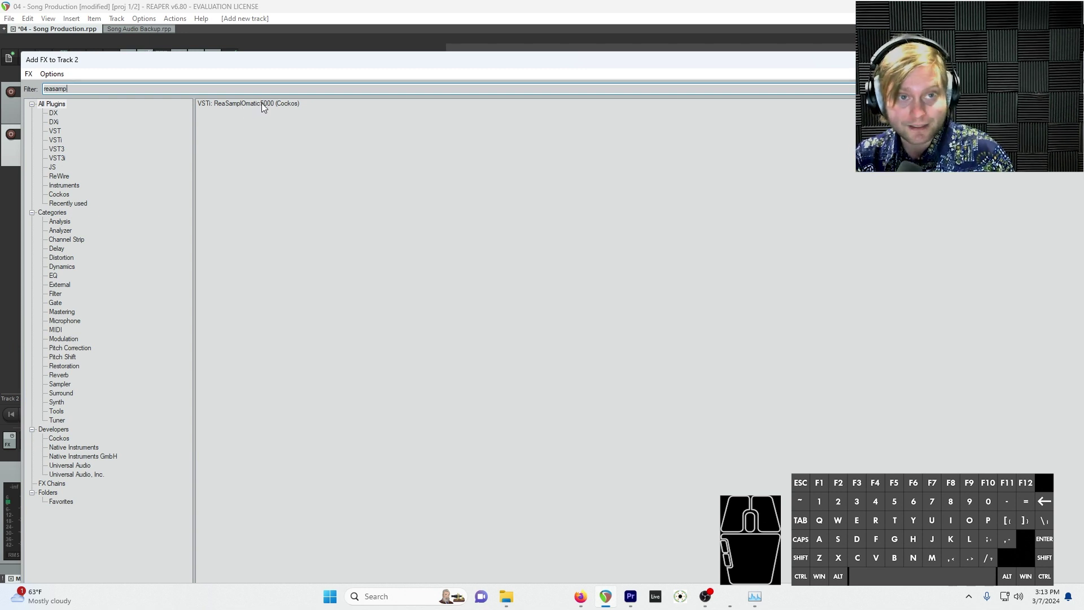
double_click(275, 104)
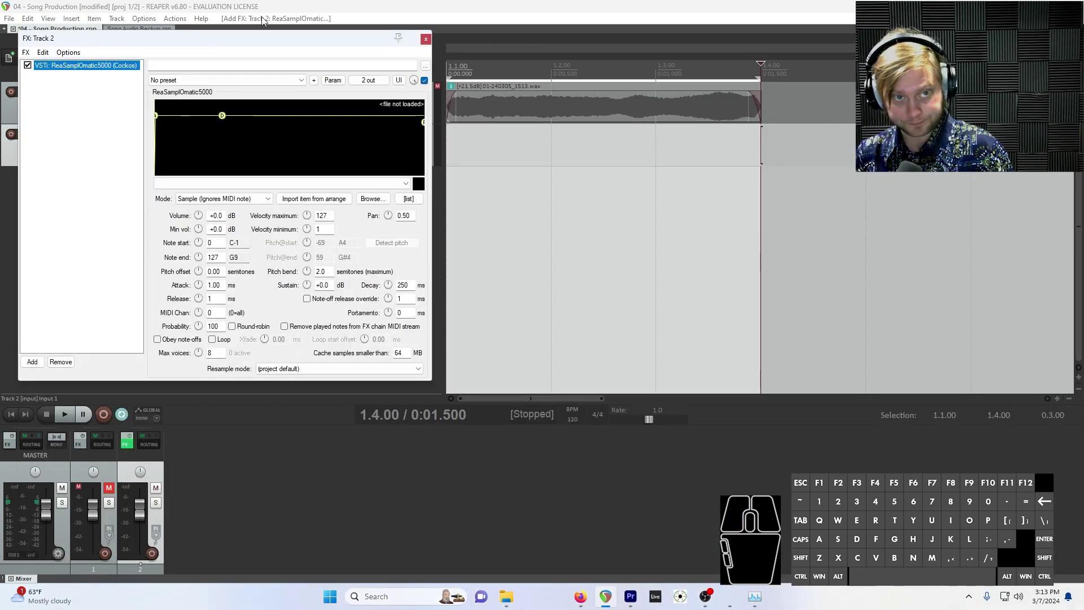
left_click_drag(260, 38, 655, 66)
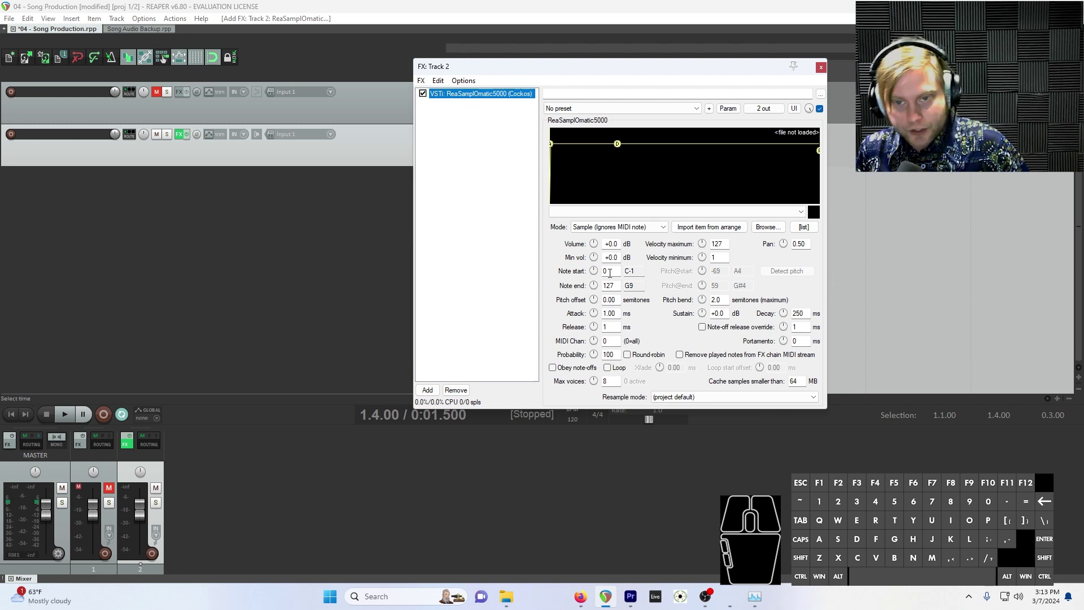
Browse for a sample in ReaSamplOmatic5000 and go to the "04 - Make A Song" folder using its path copied from File Explorer.
left_click(764, 228)
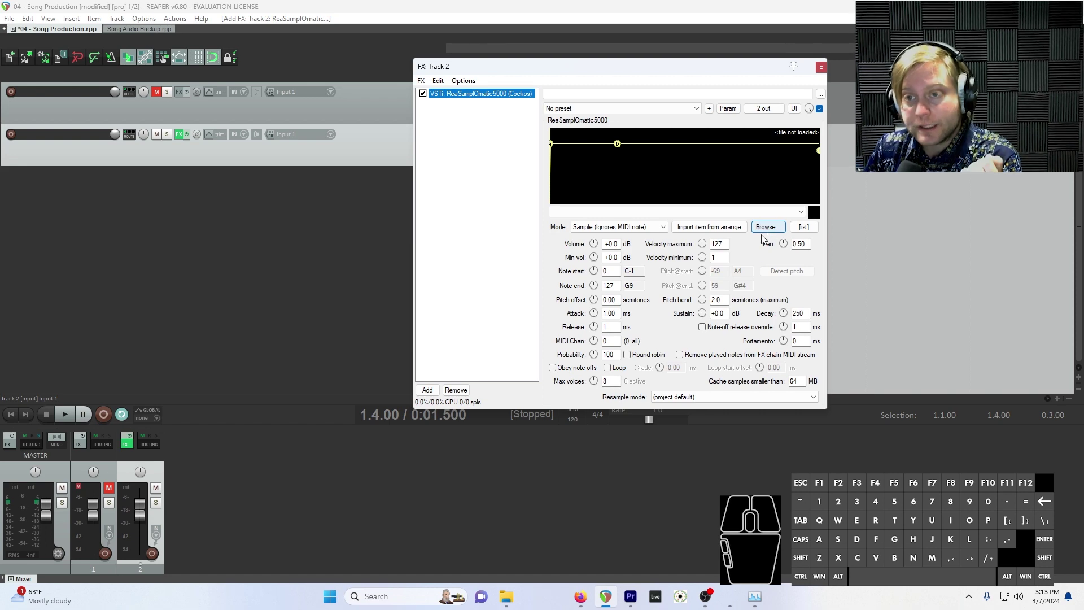
key("alt+Tab")
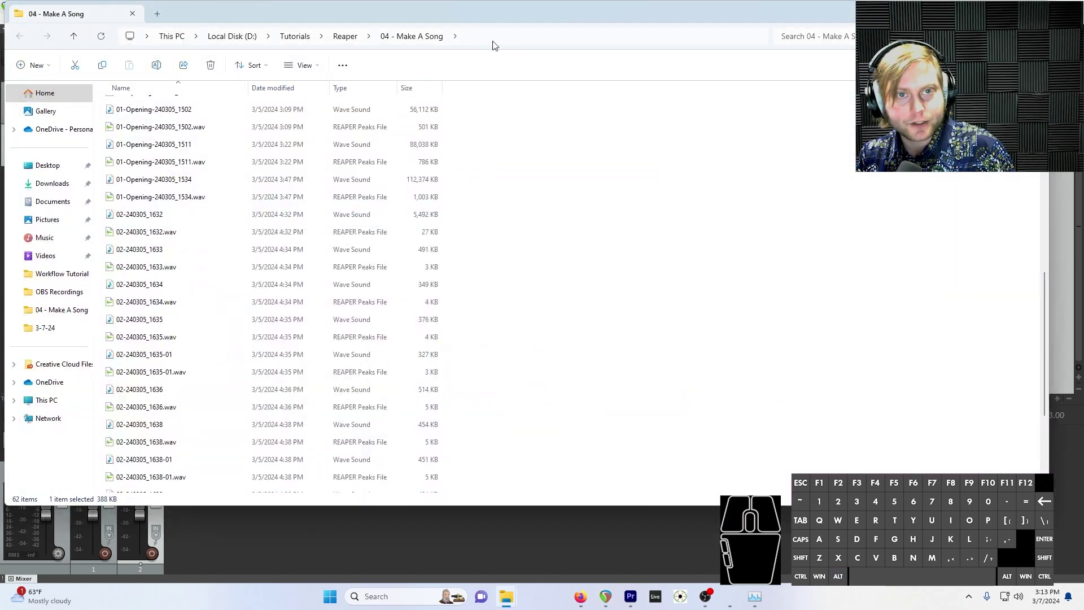
left_click(492, 36)
key("ctrl+c")
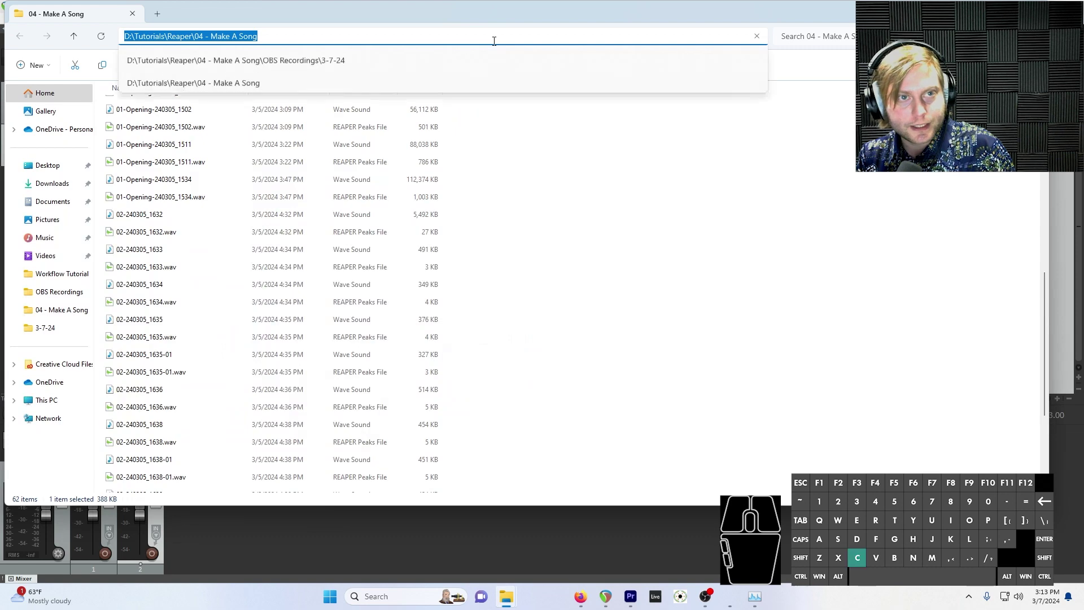
key("alt+Tab")
left_click(762, 123)
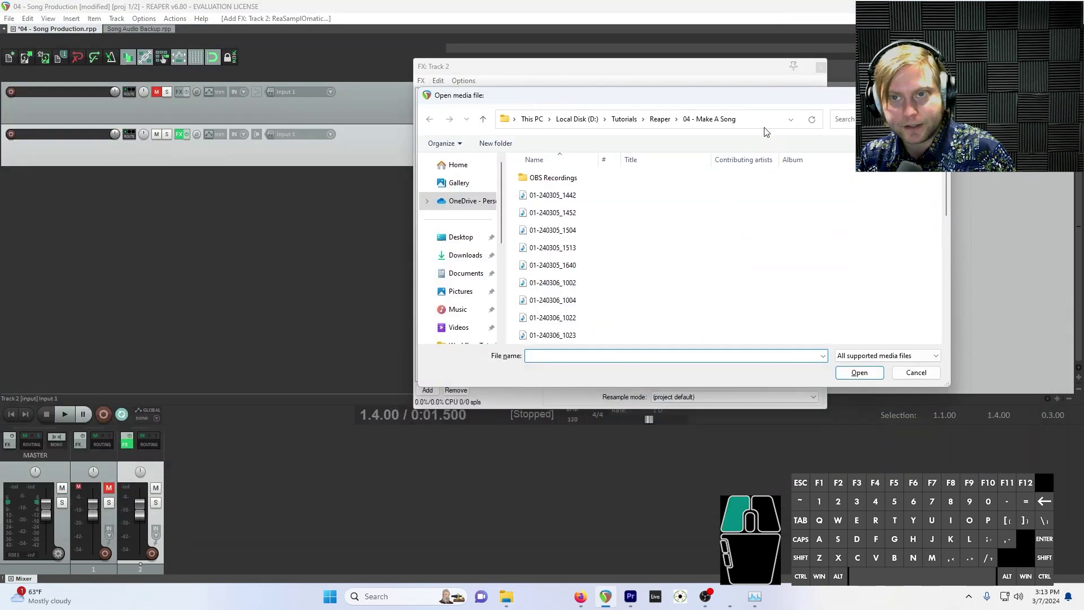
key("ctrl+v")
key("Return")
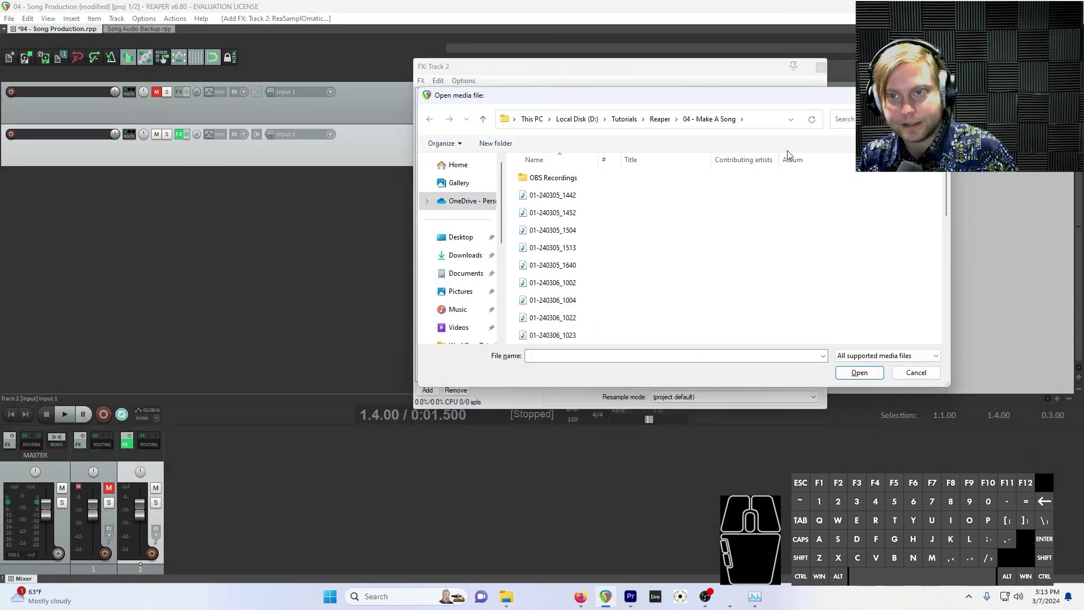
Load "04 - Song Production - Clip.wav" into ReaSamplOmatic5000 as the sample.
left_click_drag(947, 198, 935, 325)
double_click(641, 297)
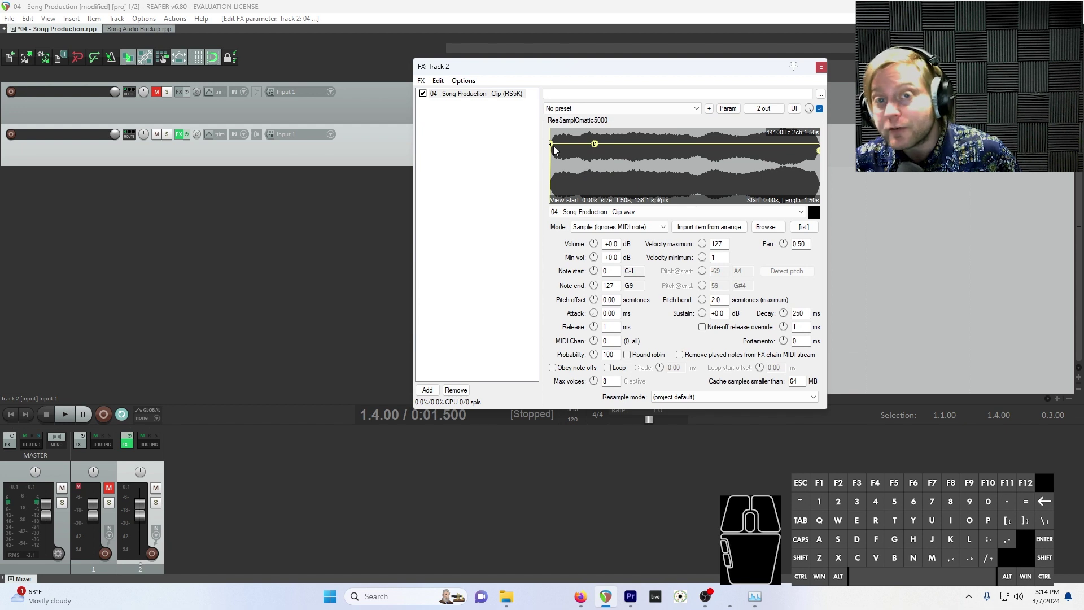
Shape the sample's envelope with an attack of about 91 ms, release of 284 ms and sustain of -11.8 dB, then audition it.
left_click_drag(551, 144, 565, 144)
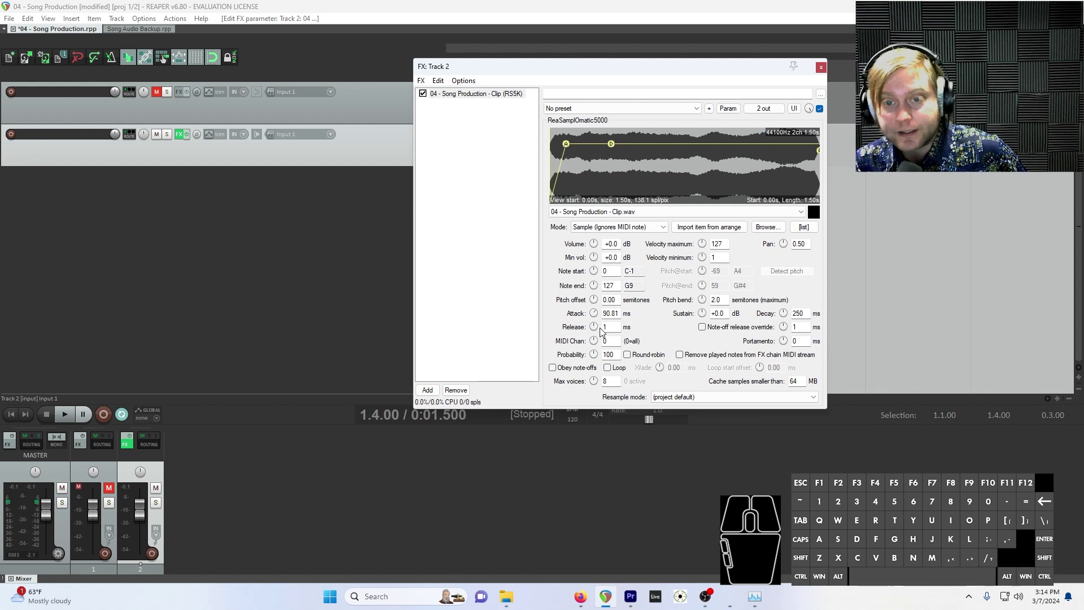
left_click_drag(595, 331, 595, 320)
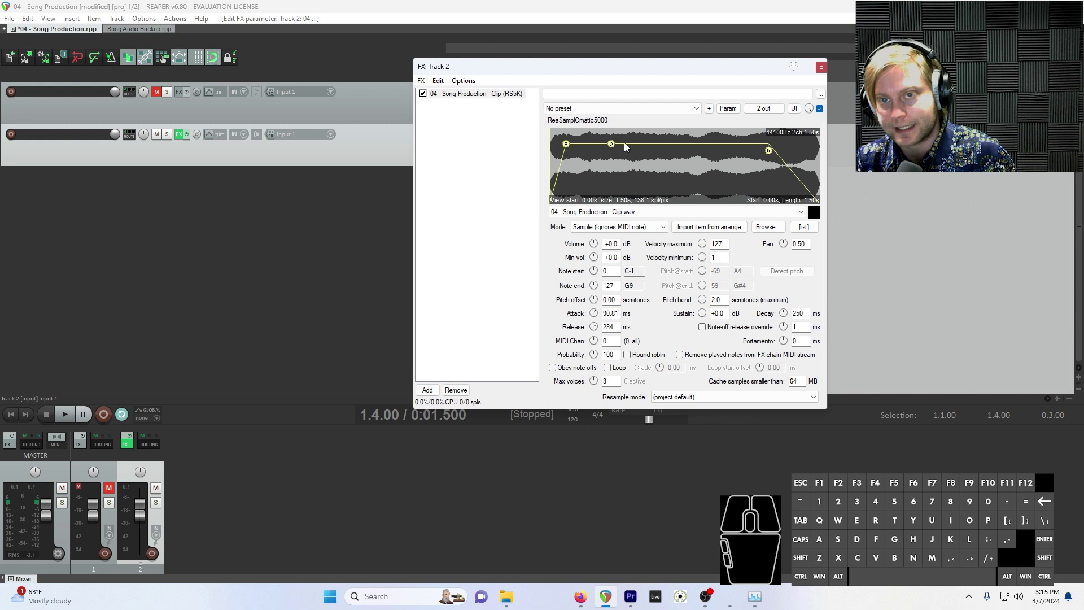
left_click_drag(703, 313, 703, 349)
left_click_drag(611, 160, 611, 160)
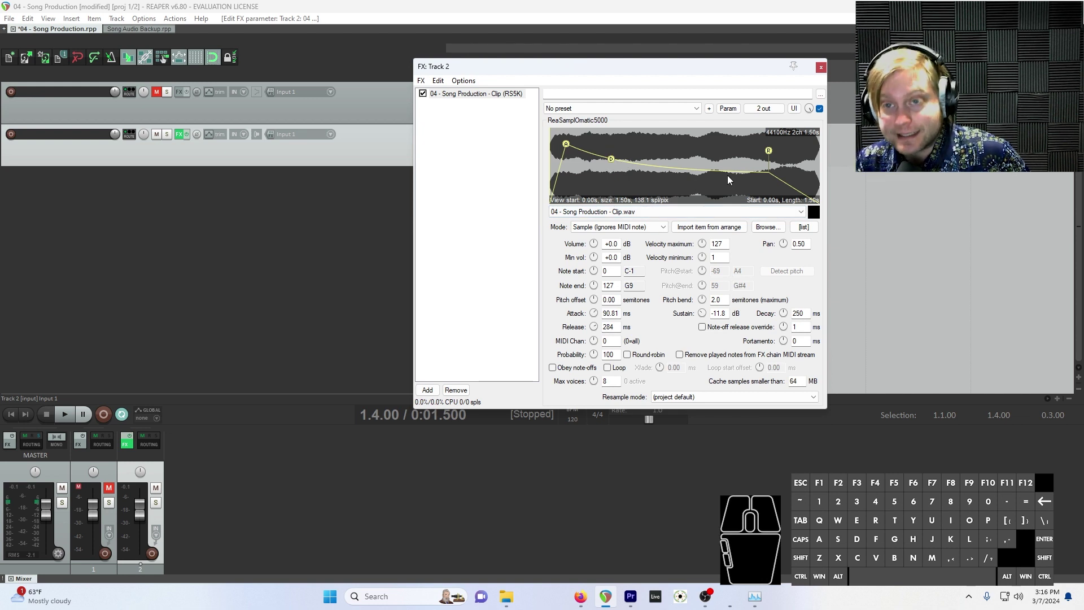
left_click(812, 213)
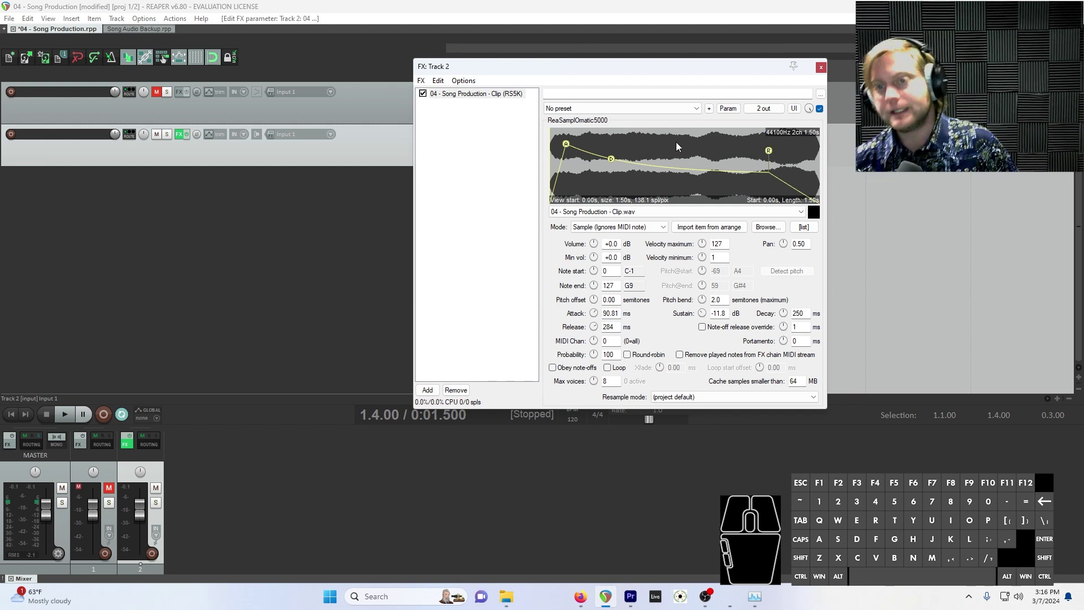
Make the sampler obey note-offs and audition the sample with both short and held notes.
left_click(552, 368)
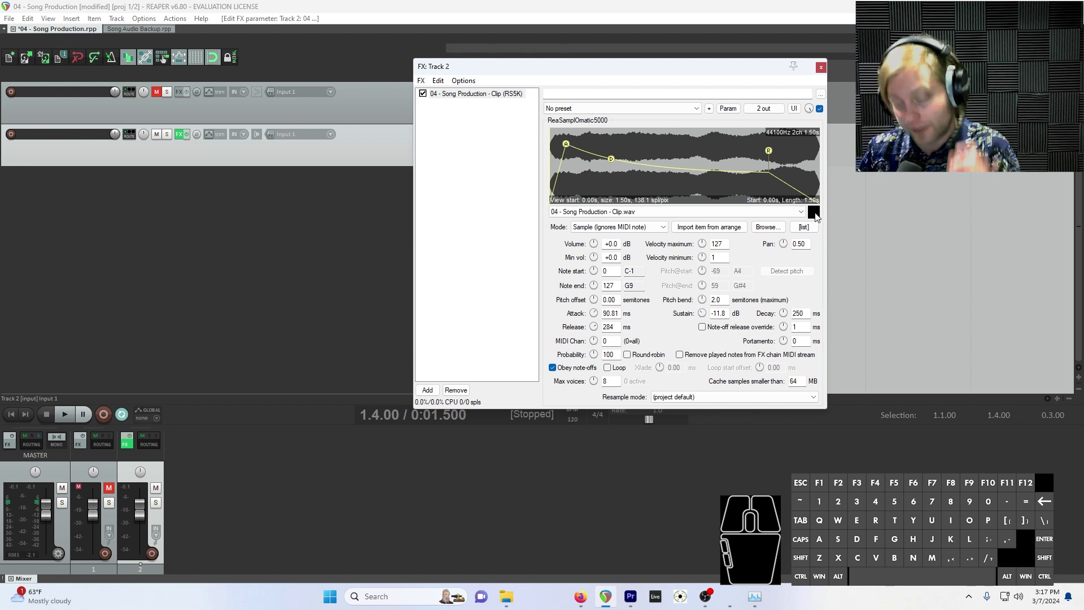
left_click(814, 213)
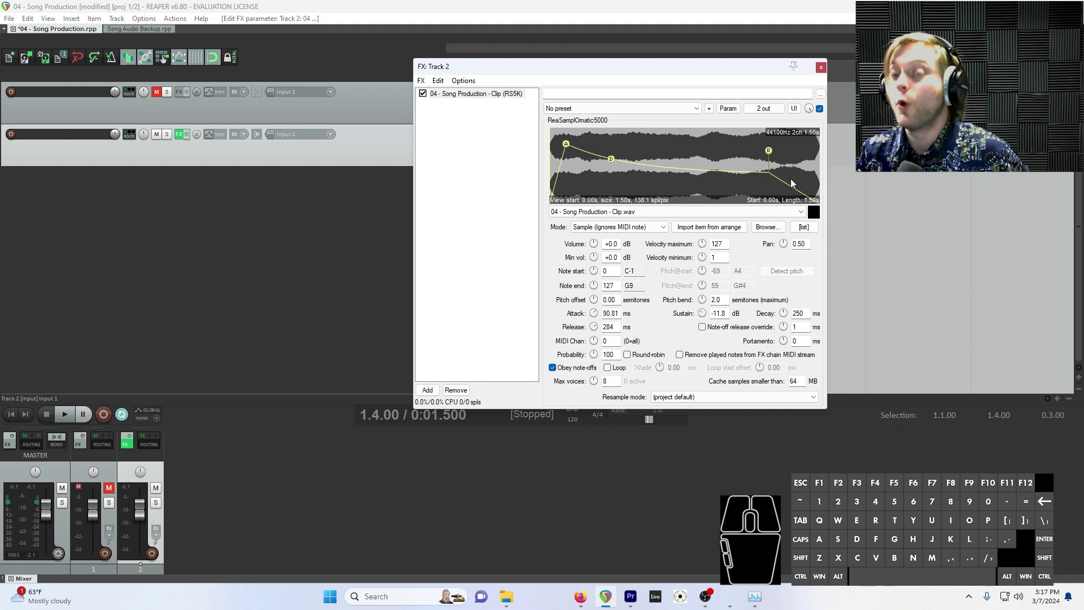
left_click(813, 216)
left_click(813, 216)
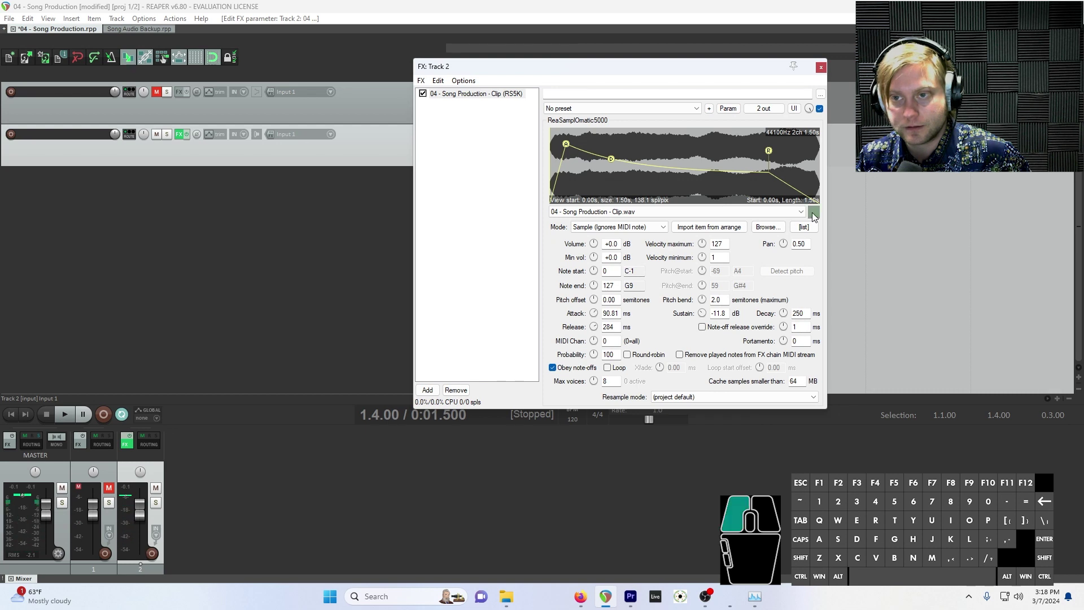
left_click(814, 216)
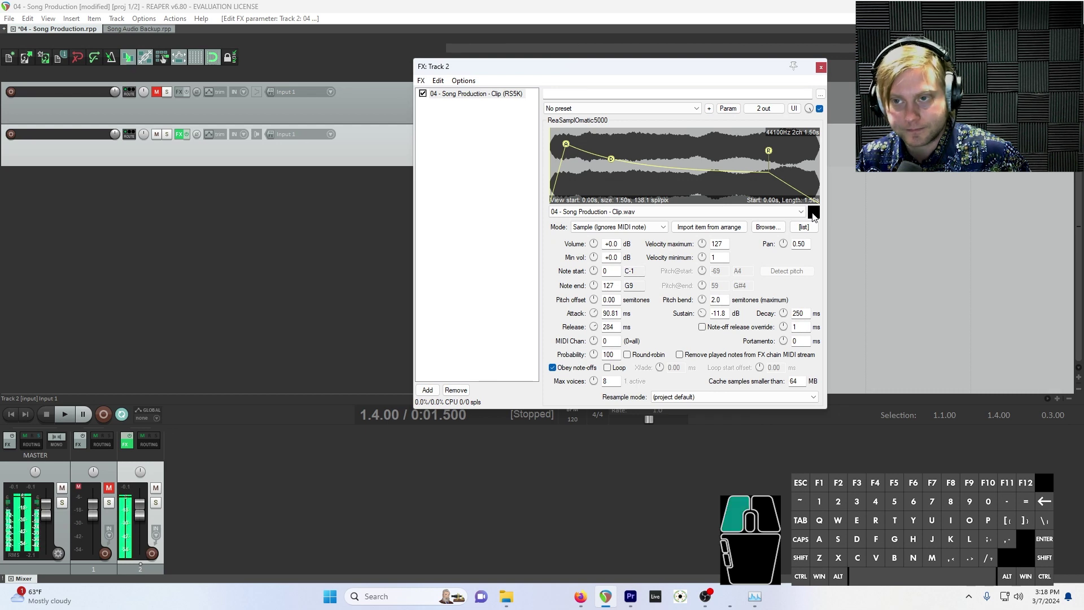
left_click(813, 216)
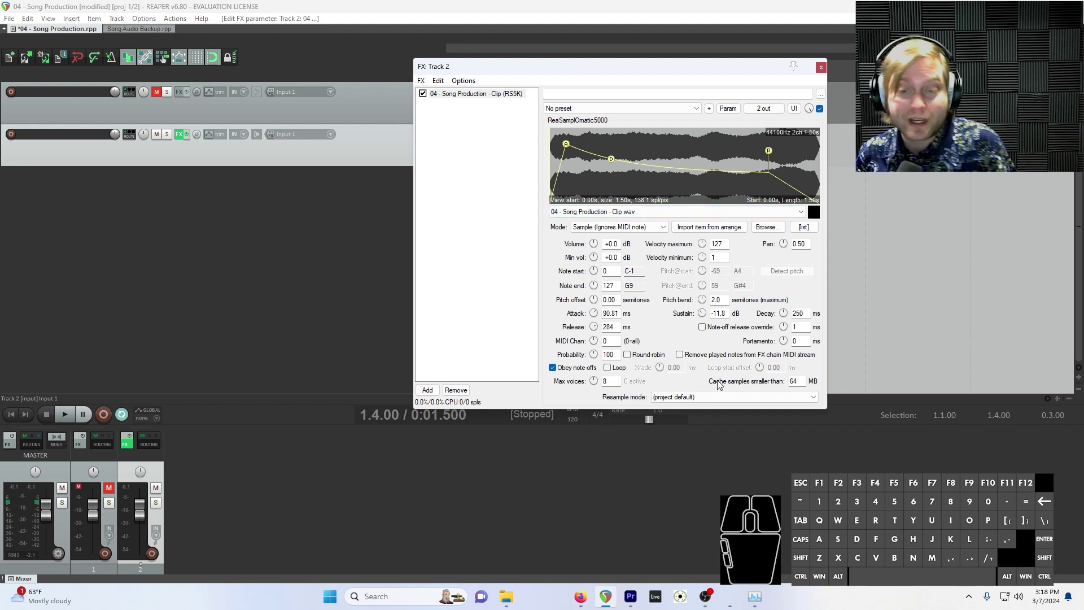
Compare the sample's sound with the sustain at +0.9 dB and at -29.0 dB.
left_click_drag(702, 313, 702, 313)
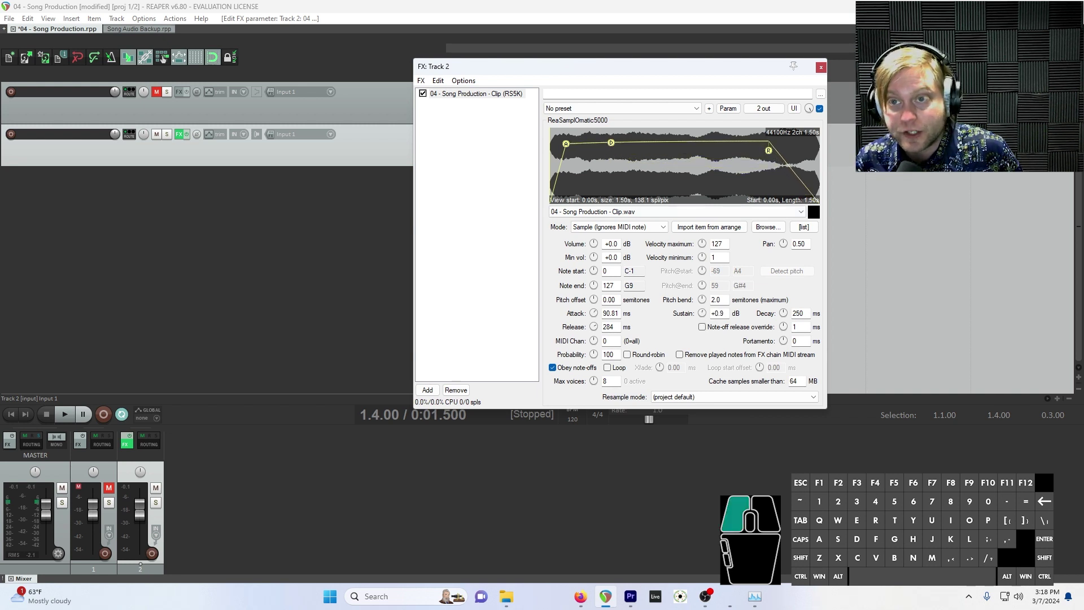
left_click(813, 214)
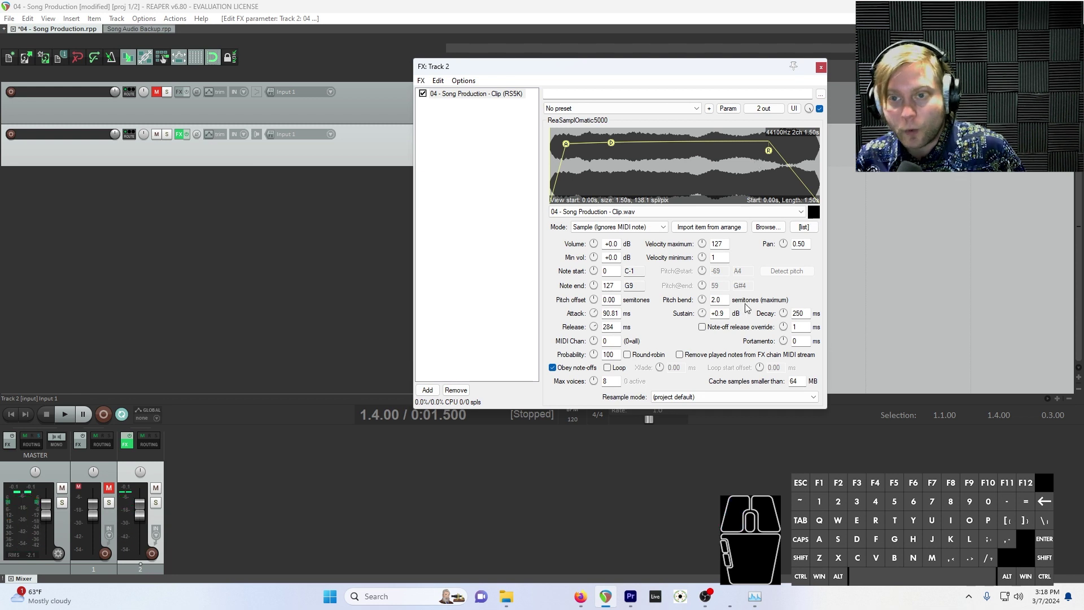
left_click_drag(702, 313, 701, 356)
left_click(812, 214)
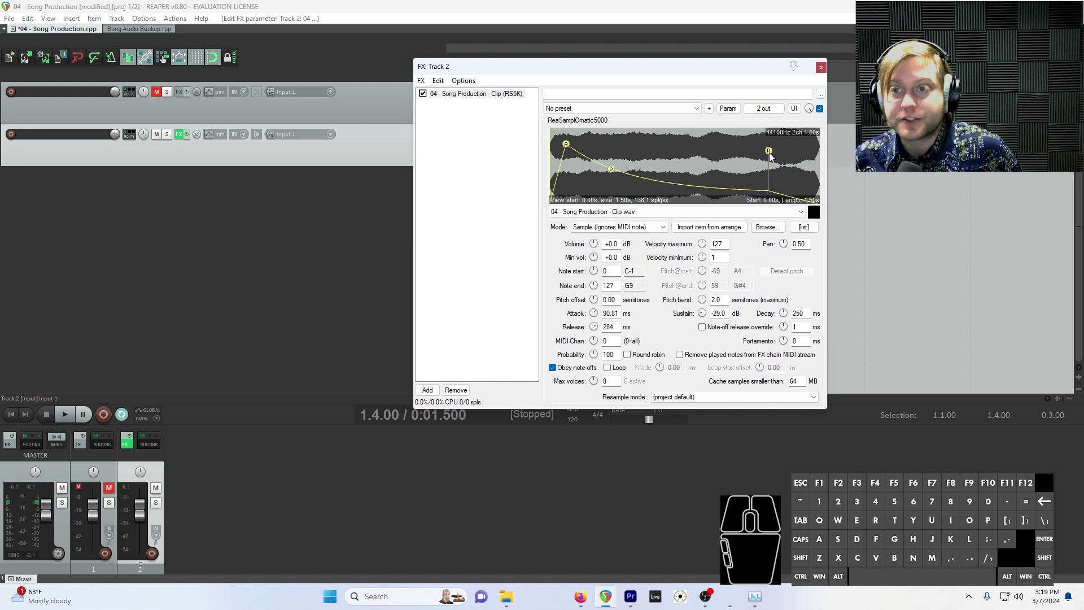
Set the envelope's release to 1084 ms and its attack to about 47 ms, and audition the sample.
left_click_drag(769, 151, 623, 151)
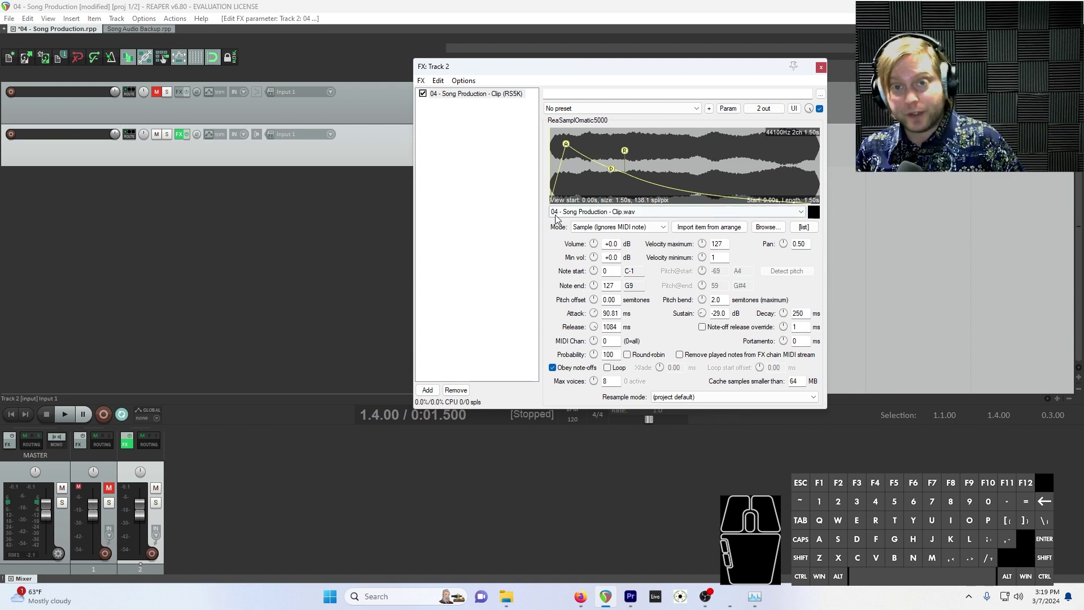
left_click_drag(566, 144, 558, 144)
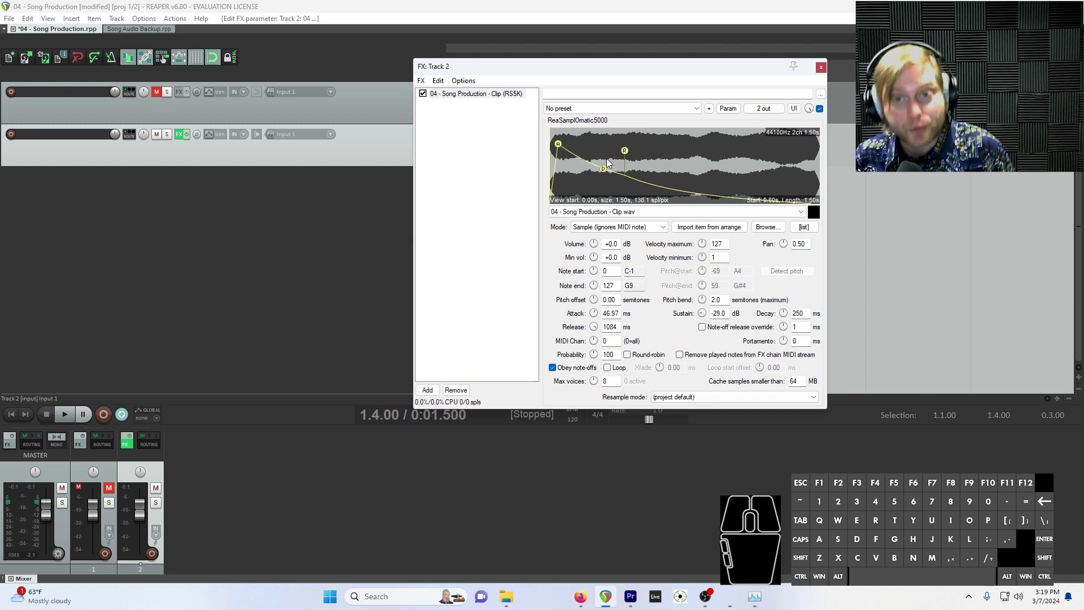
left_click(813, 213)
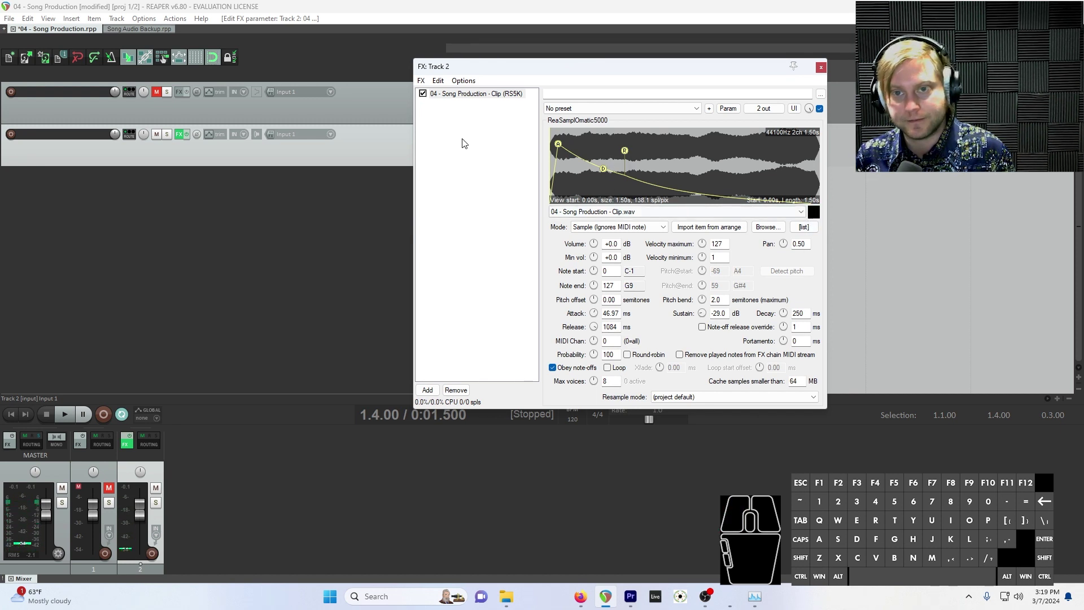
Raise the envelope's sustain to -6.7 dB and audition the sample.
left_click_drag(702, 314, 702, 301)
left_click(814, 212)
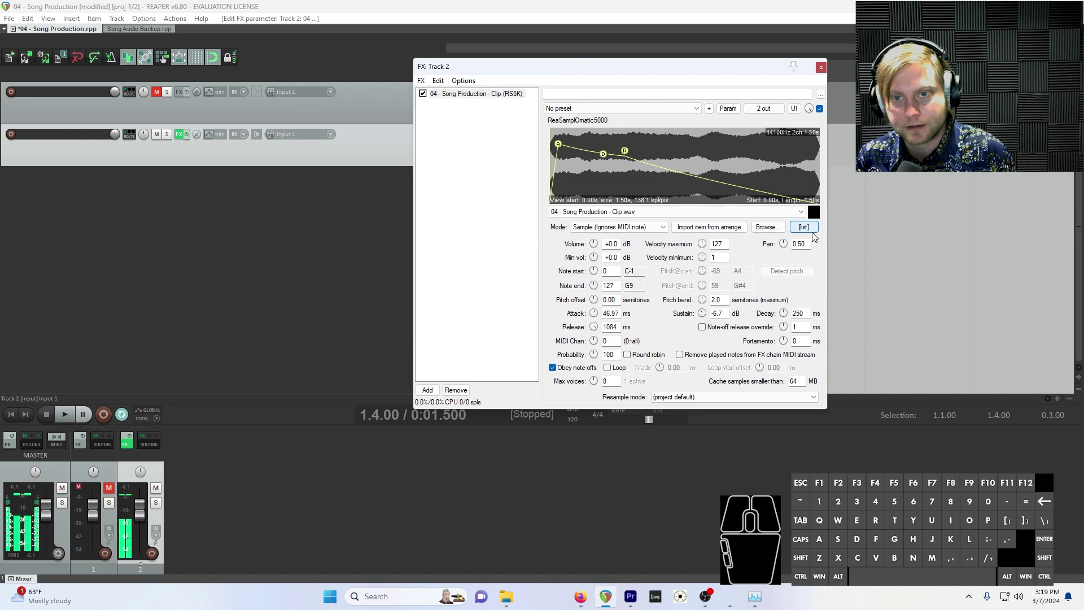
left_click(815, 214)
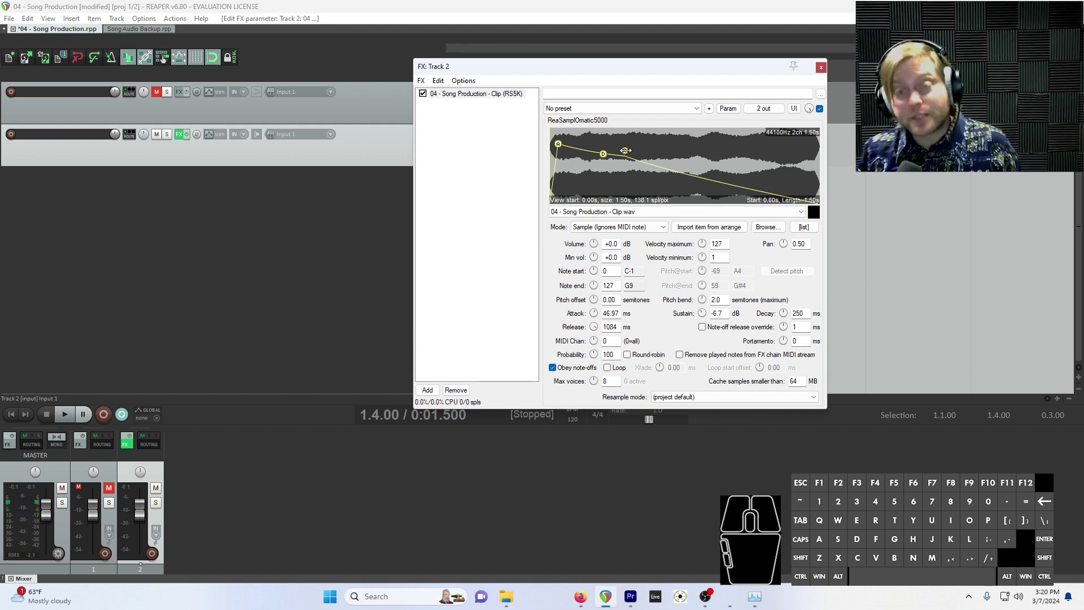
Adjust the envelope to a release of 789 ms, a decay of 348 ms and an attack of about 197 ms.
left_click_drag(625, 150, 678, 151)
left_click_drag(604, 153, 621, 154)
left_click_drag(559, 144, 591, 146)
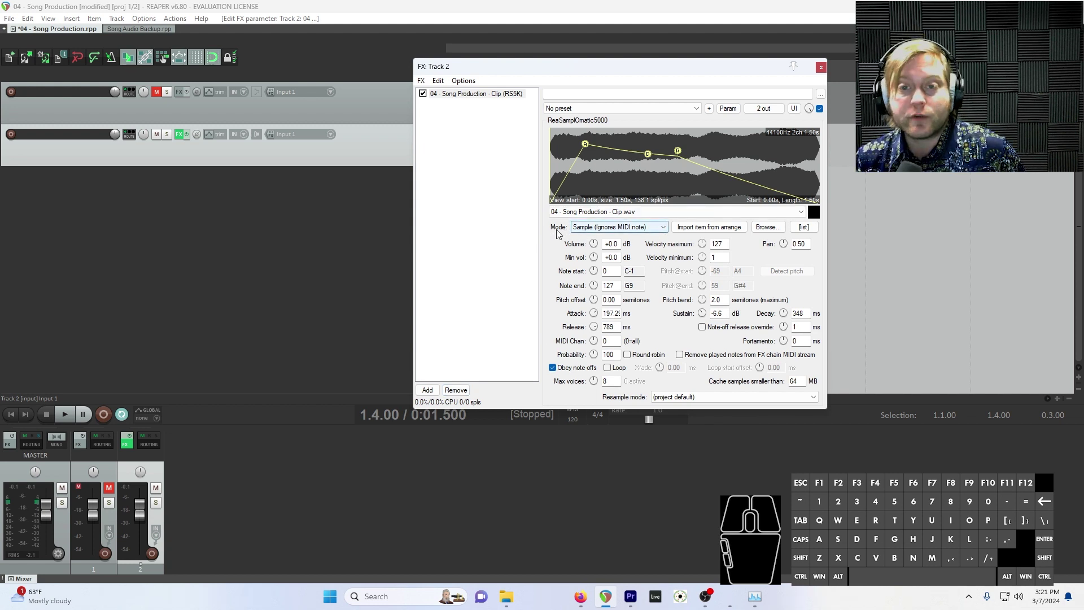
Switch the sampler to Note (Semitone shifted) mode, detect the sample's pitch, and close the FX window.
left_click(643, 229)
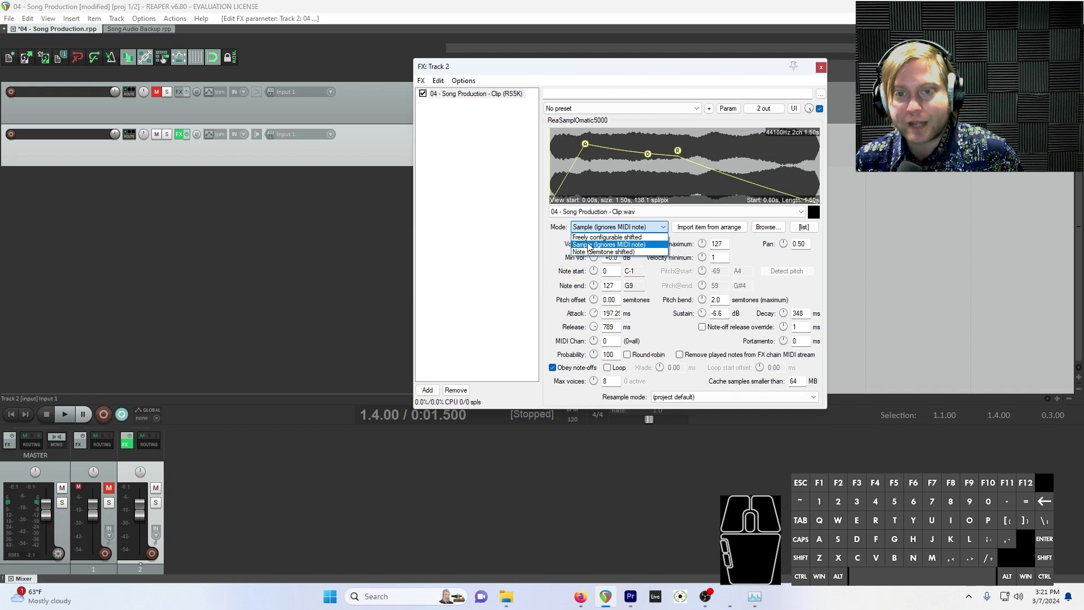
left_click(653, 252)
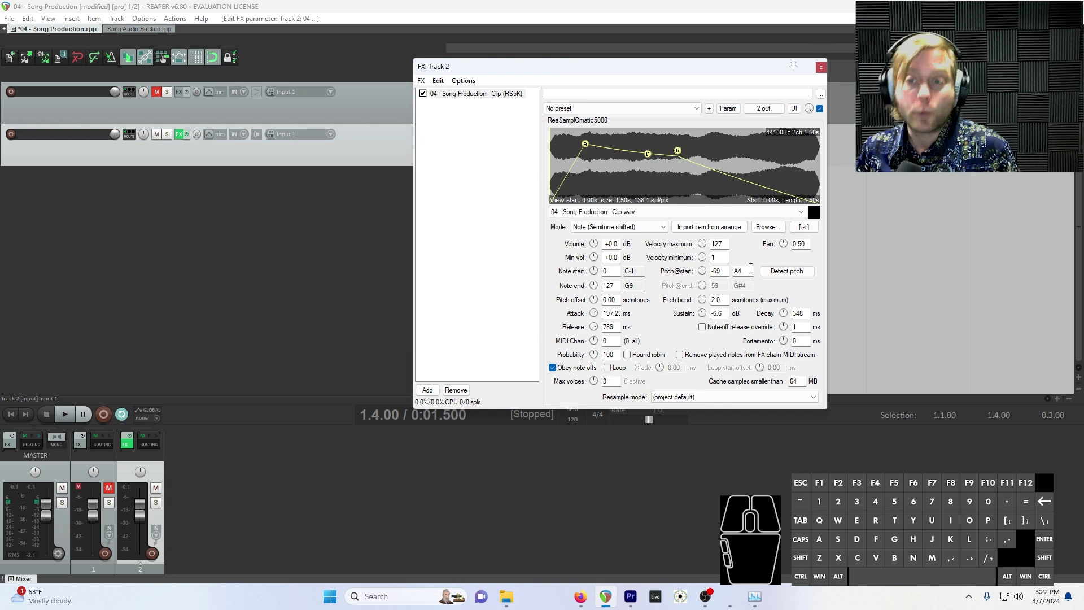
left_click(793, 272)
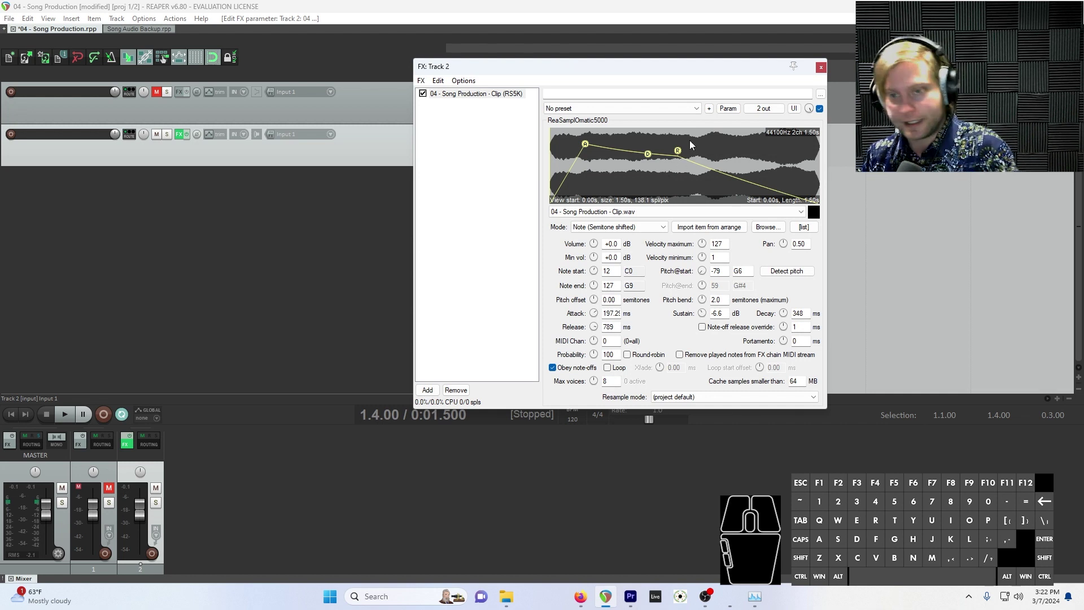
left_click(822, 68)
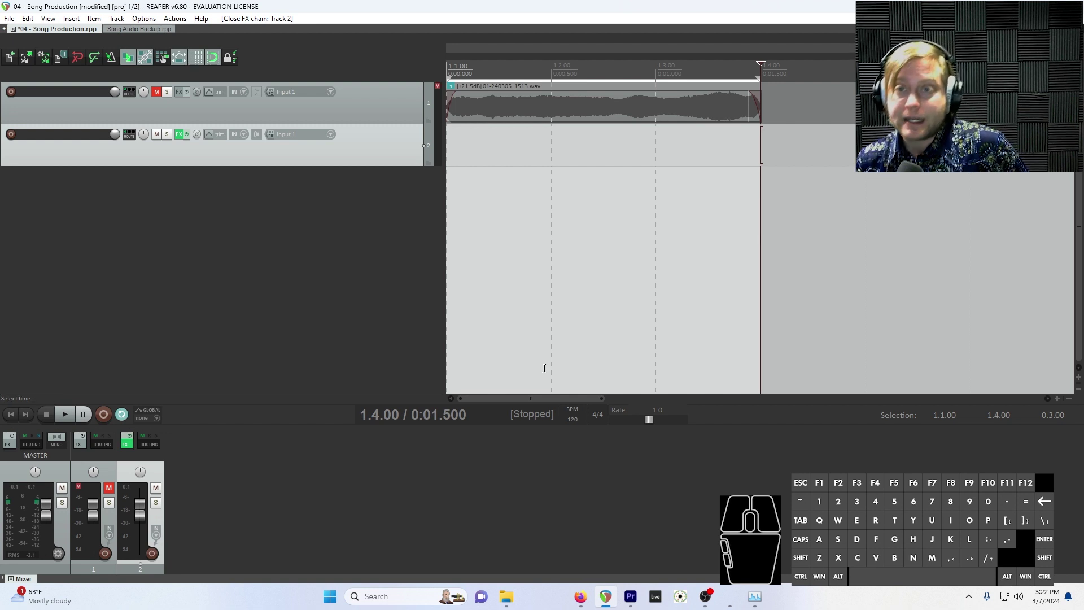
Draw an empty MIDI item on the second track from the start of measure 1 to measure 6.
left_click_drag(608, 404, 929, 402)
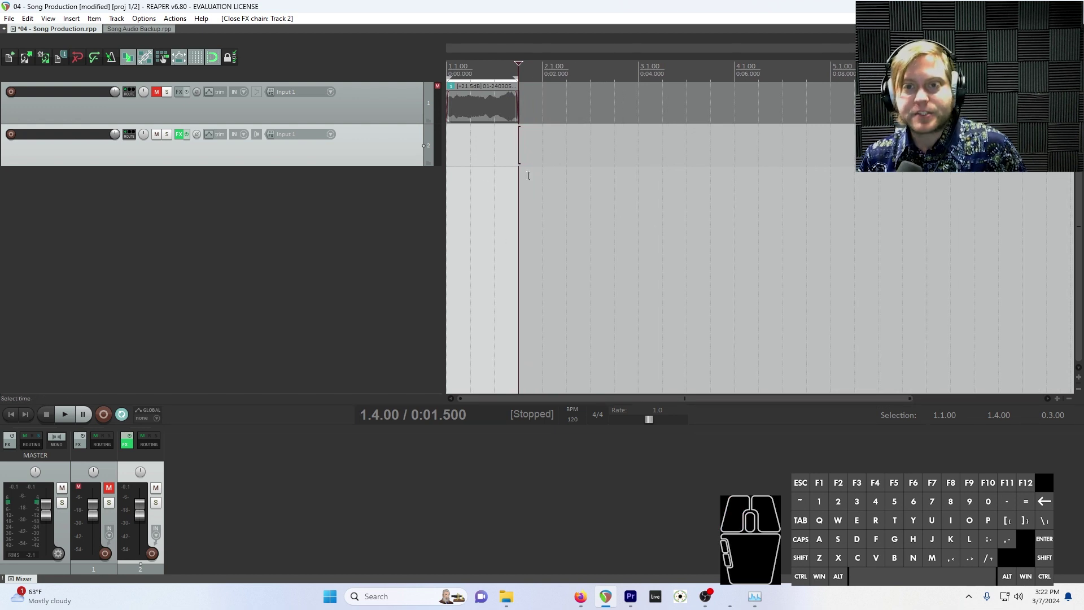
left_click(657, 177)
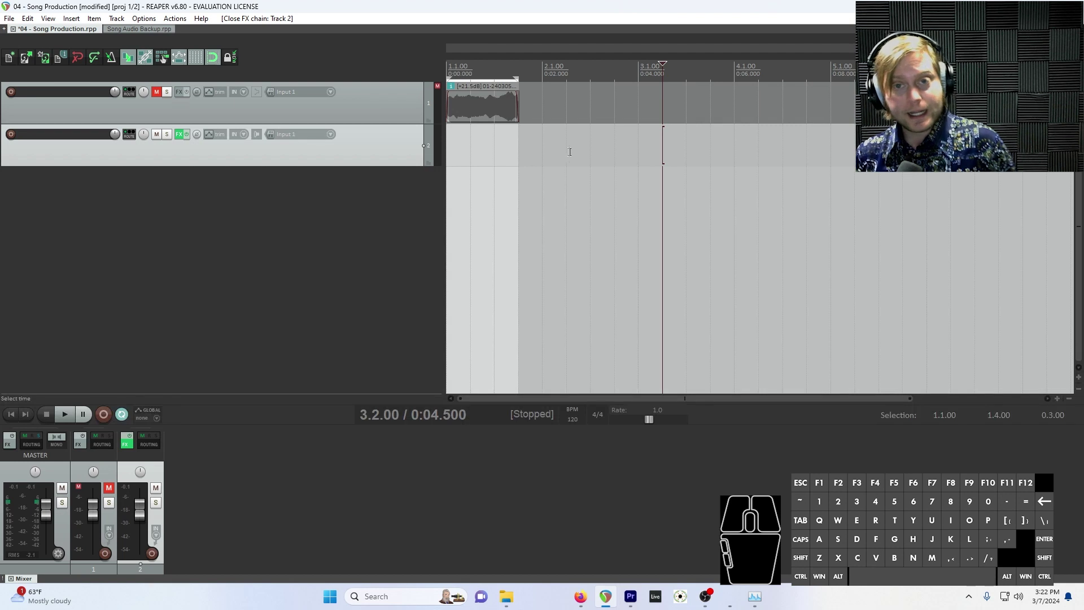
key("ctrl")
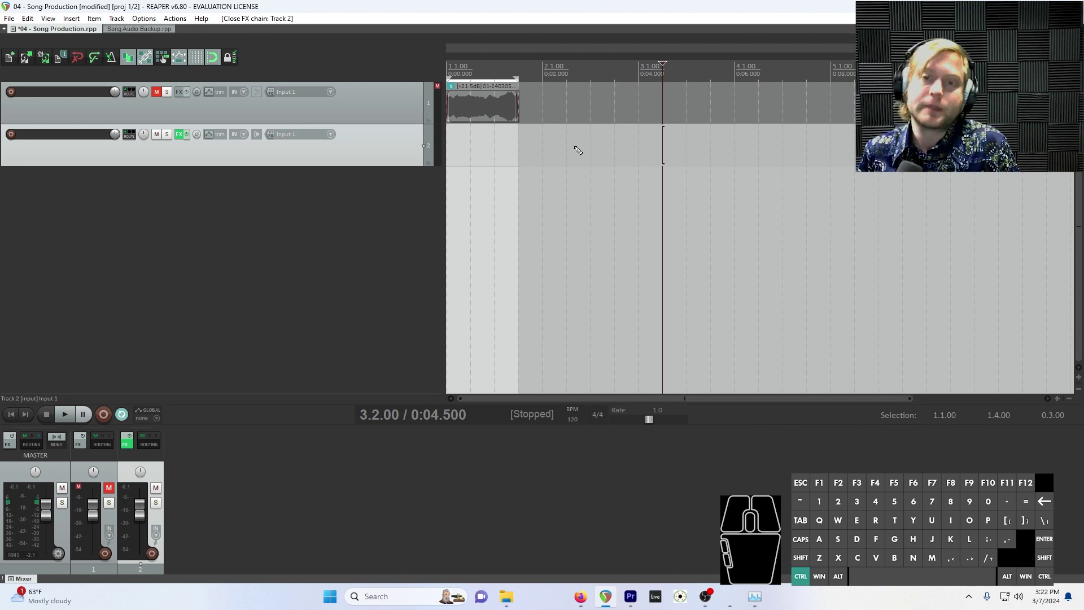
left_click_drag(452, 143, 931, 157)
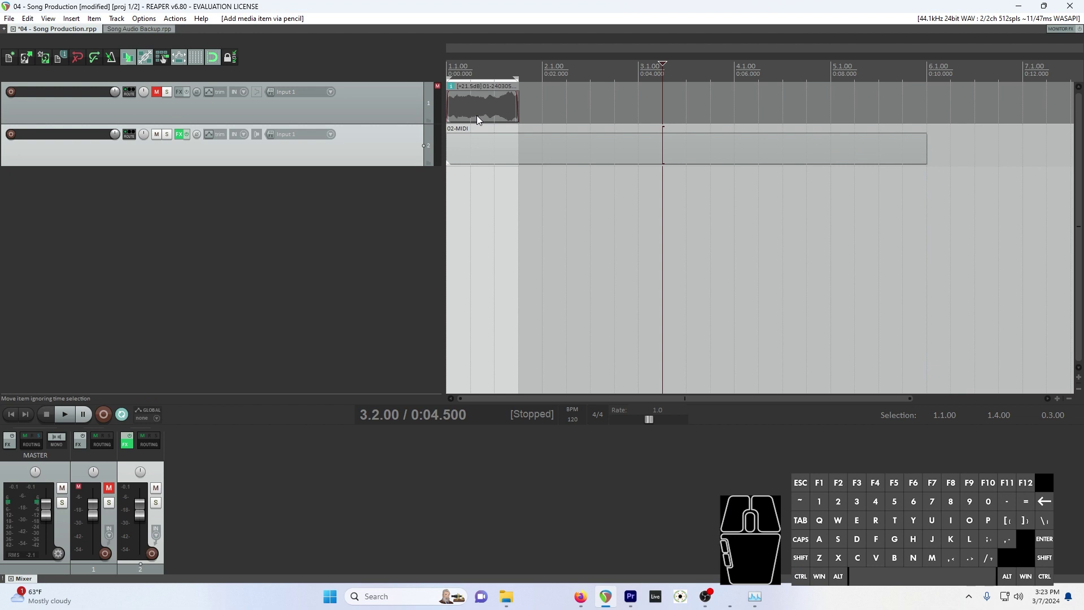
Open the new MIDI item for editing and insert a short E2 note at the start of measure 1.
double_click(537, 154)
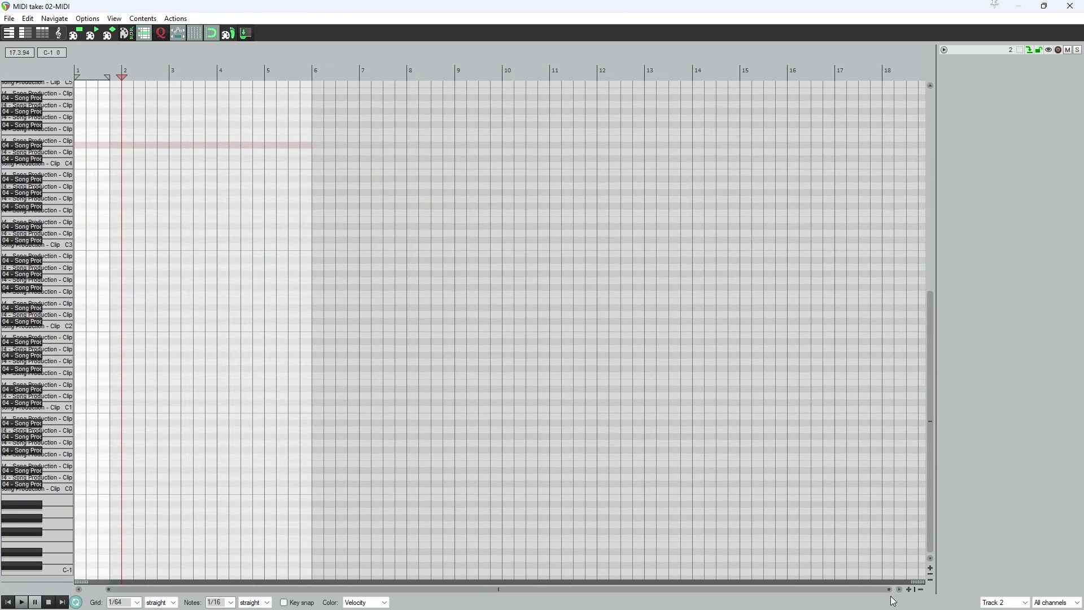
left_click_drag(889, 589, 400, 559)
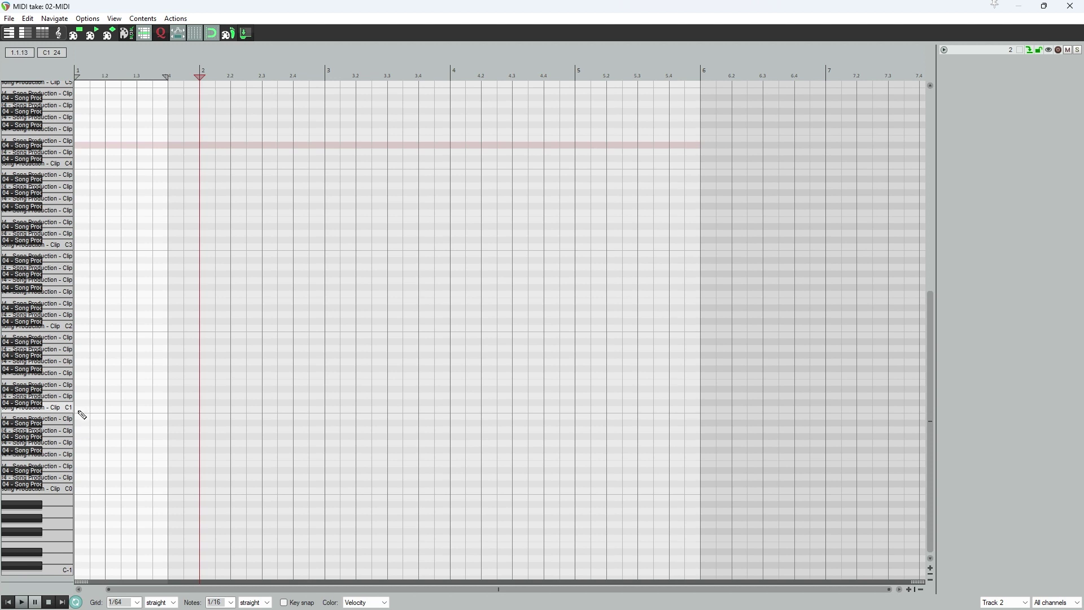
left_click(85, 332)
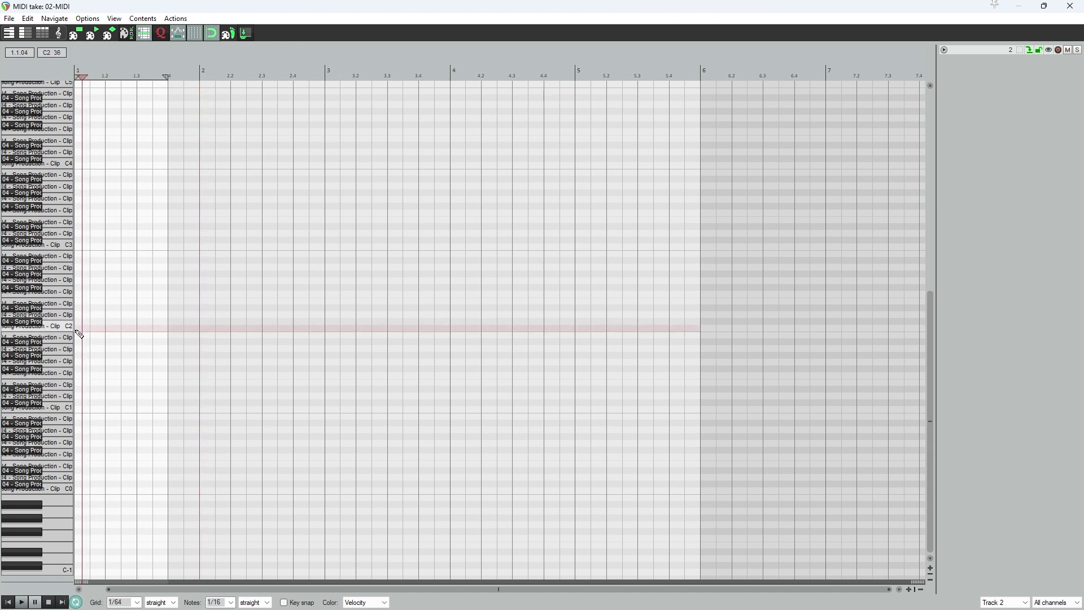
scroll(83, 332, "up", 3)
scroll(84, 341, "down", 4)
scroll(84, 341, "up", 4)
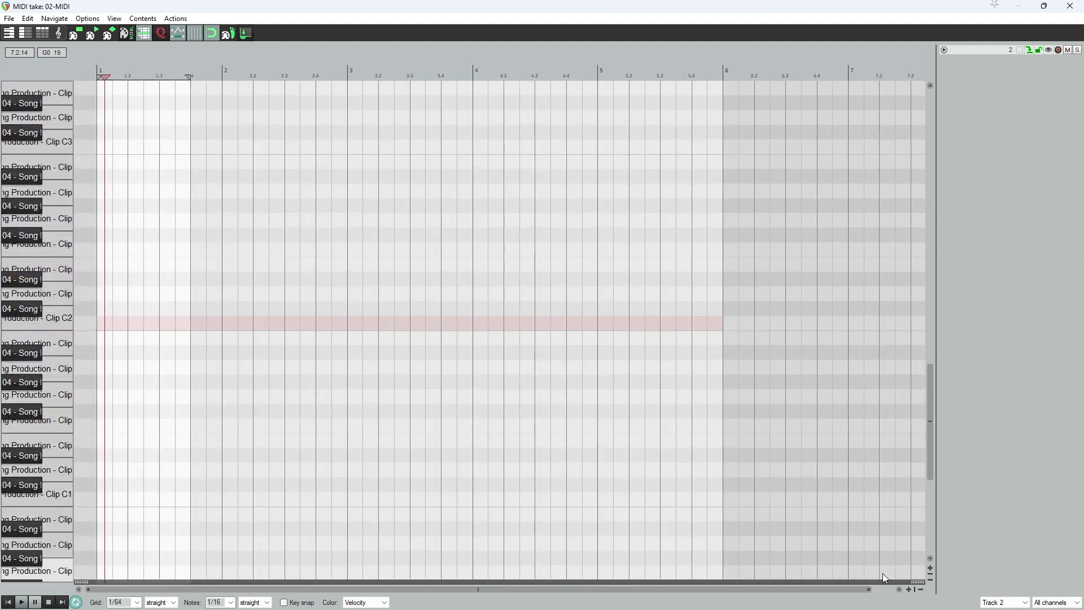
scroll(388, 266, "up", 5)
left_click(396, 269)
left_click_drag(395, 269, 401, 269)
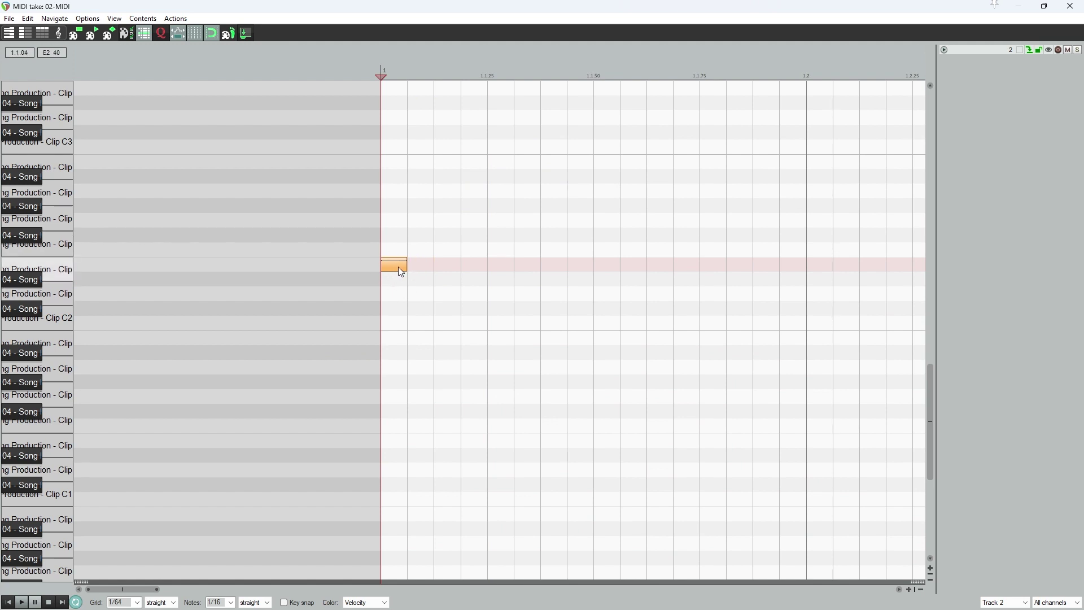
Set the MIDI editor's grid to 1/4 and show the first few measures.
left_click_drag(932, 460, 933, 439)
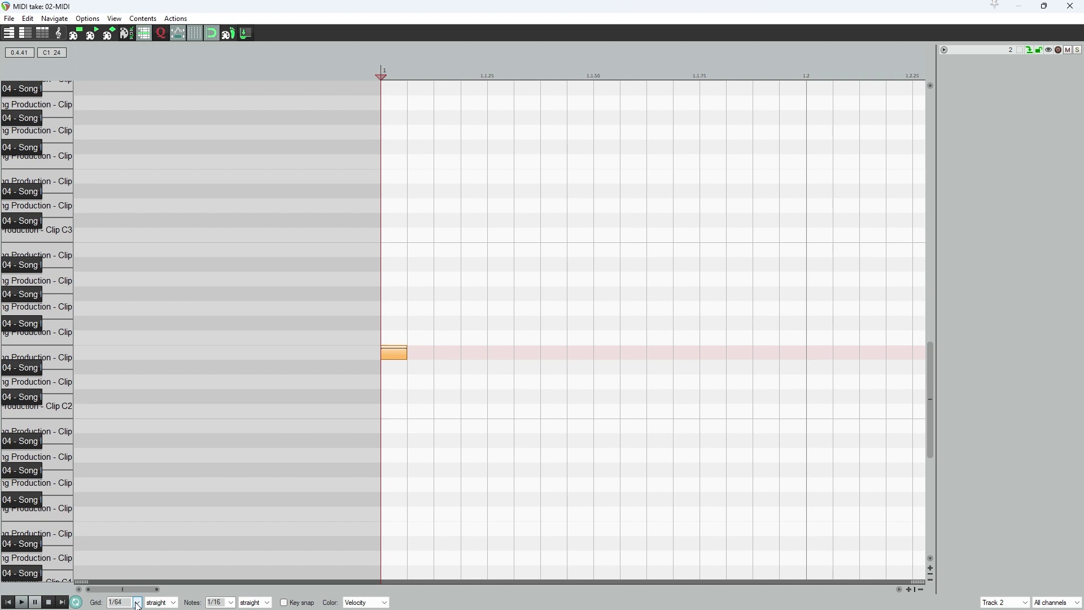
left_click(137, 604)
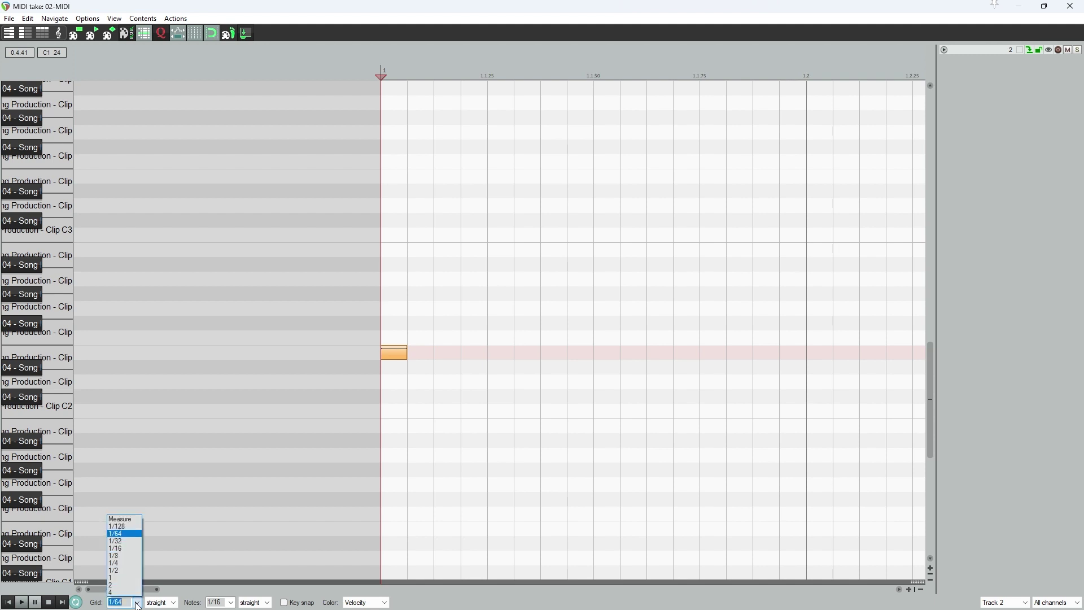
left_click(121, 562)
left_click_drag(494, 567, 531, 552)
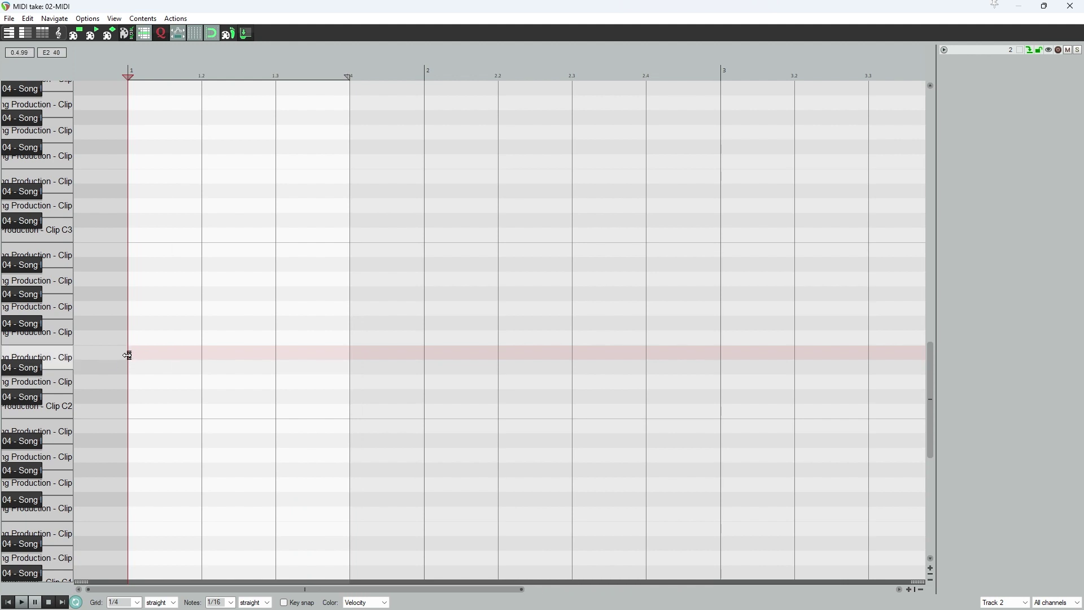
Draw five rising quarter notes from the start of measure 1: C5, D#5, F#5, G#5 and B5.
left_click_drag(930, 436, 930, 317)
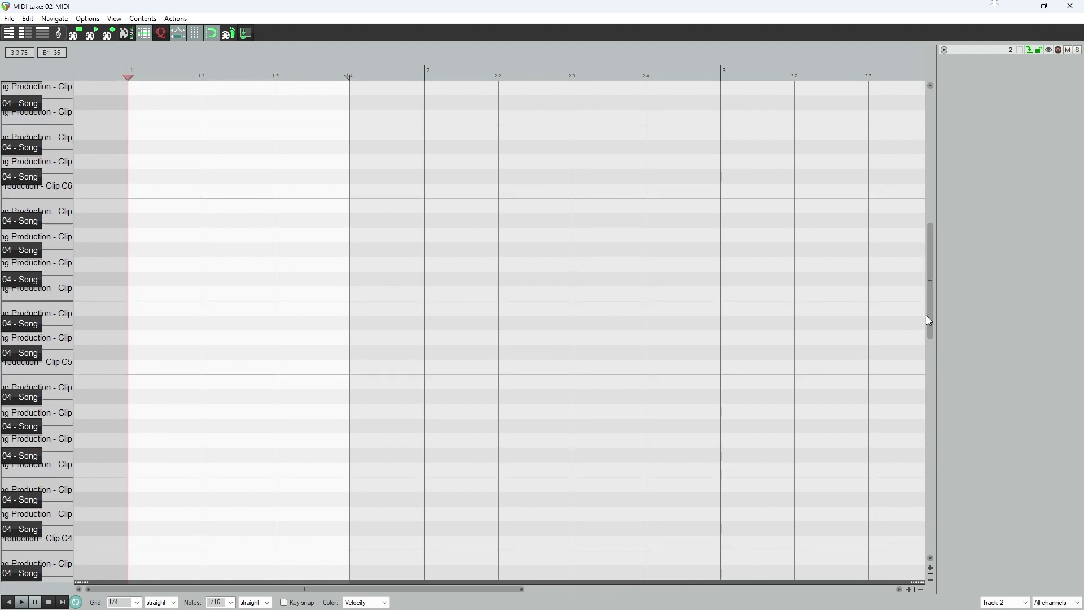
left_click(162, 371)
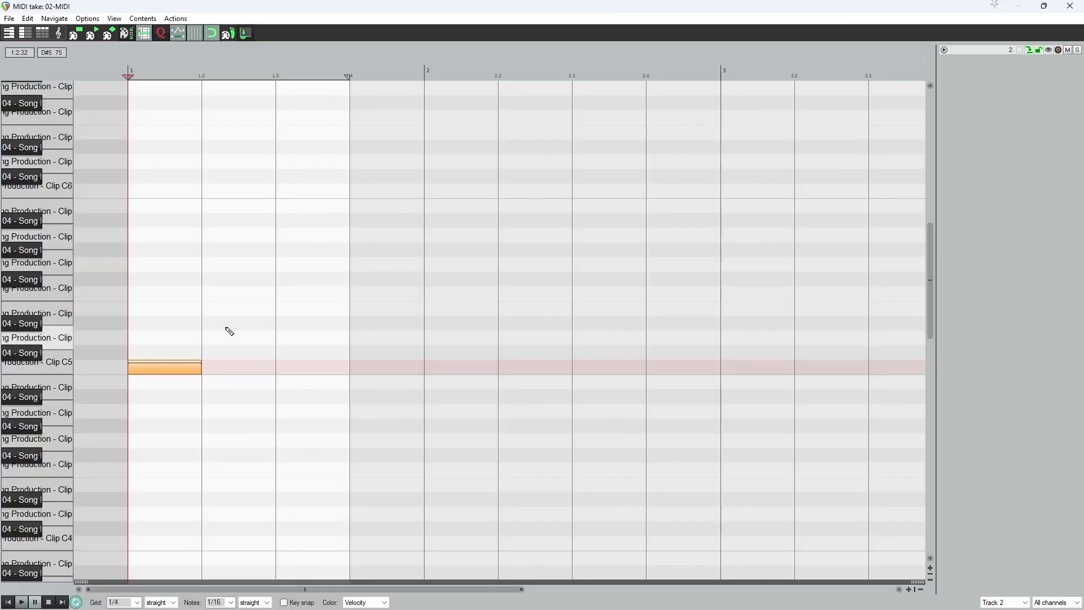
left_click(245, 327)
left_click(309, 281)
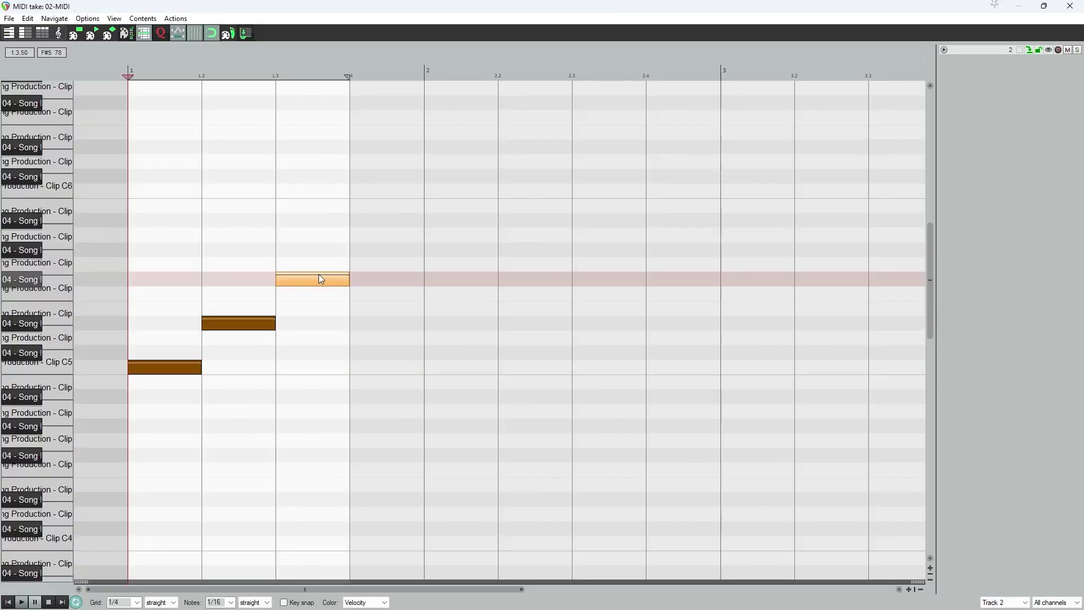
left_click(382, 249)
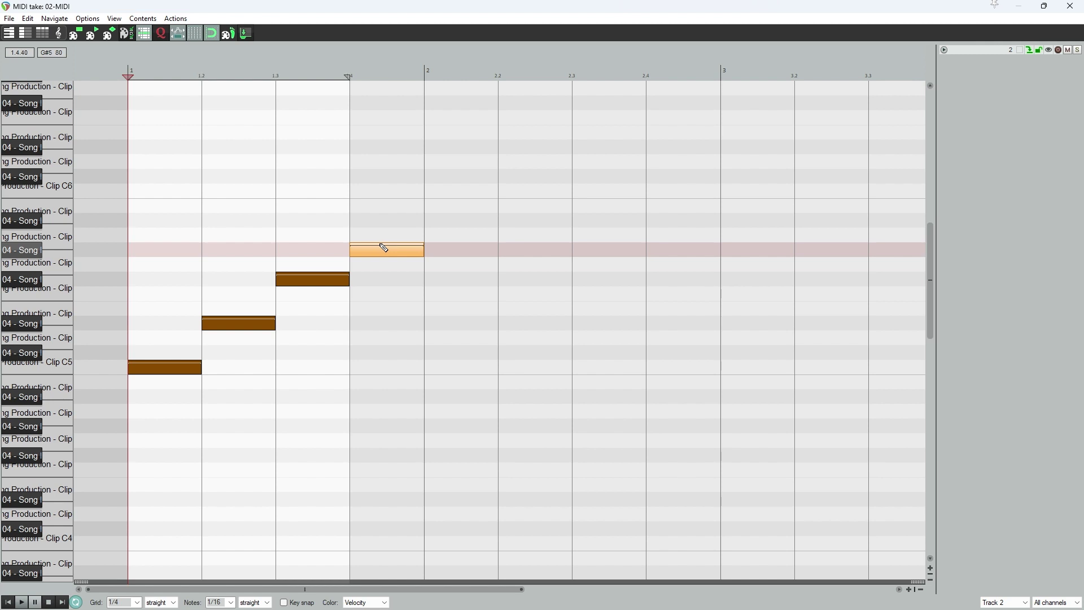
left_click(455, 208)
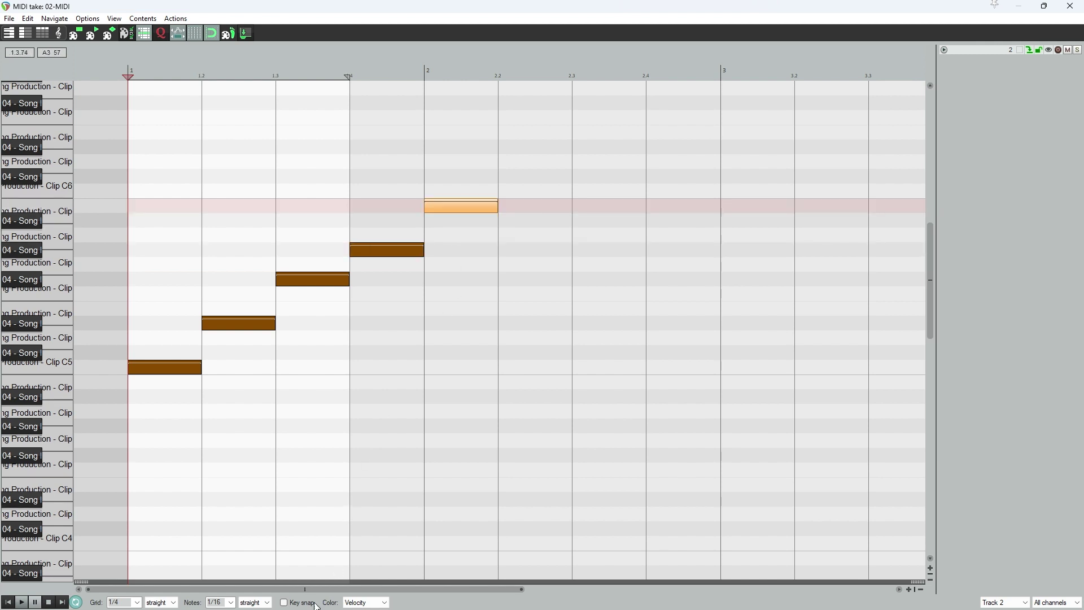
Play the drawn notes and extend the loop end to 2.2 so all five are included.
key("space")
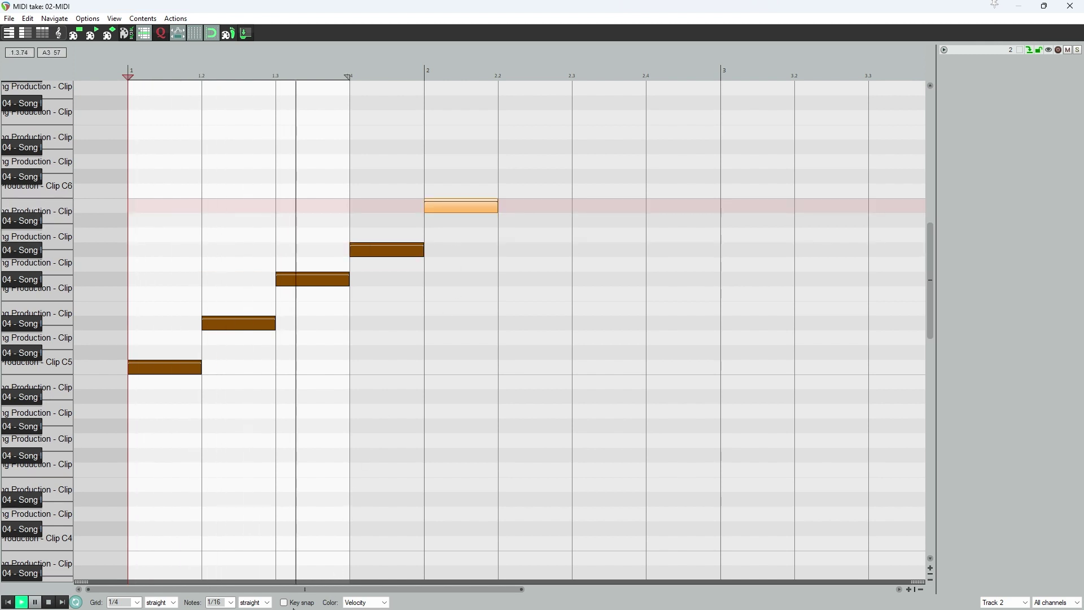
left_click_drag(350, 77, 477, 87)
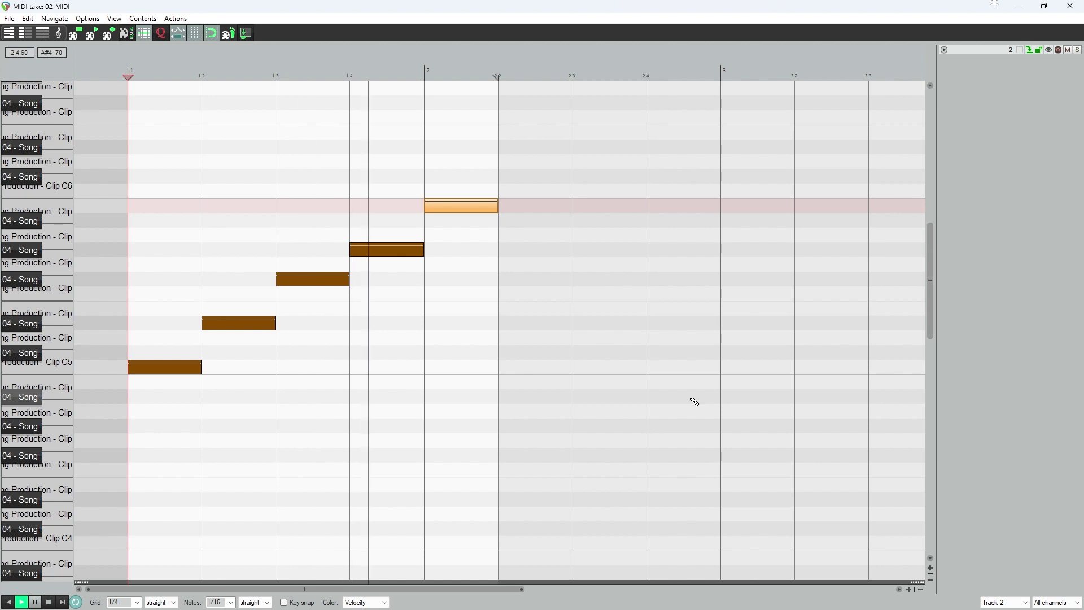
key("space")
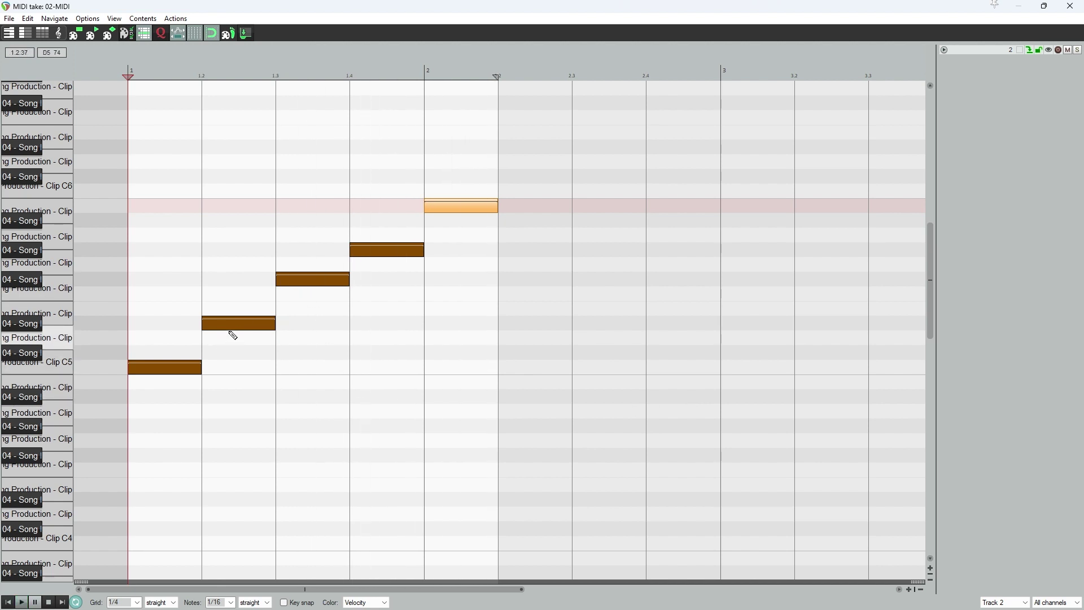
Lower the second to fifth notes to D5, E5, G5 and A5, keeping their timing.
left_click(188, 369)
left_click_drag(235, 325, 237, 338)
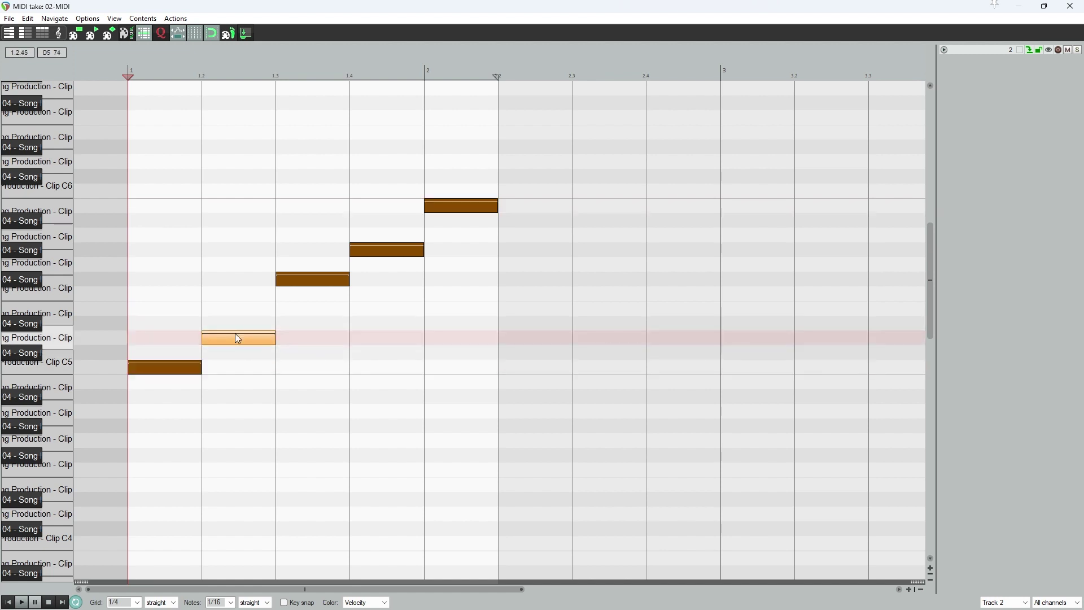
left_click_drag(311, 280, 314, 307)
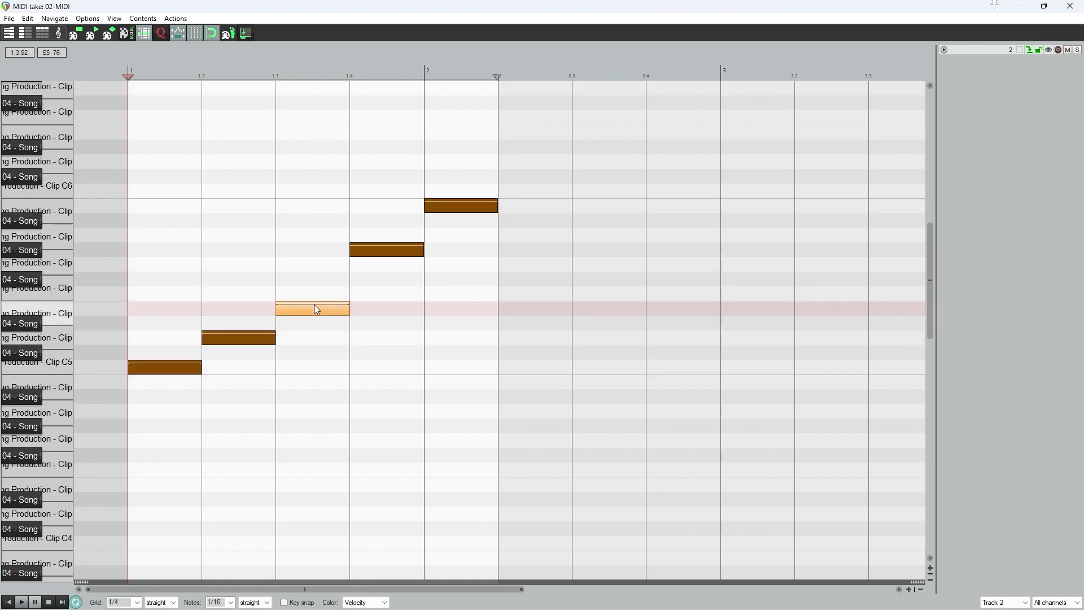
mouse_move(375, 255)
left_mouse_down()
mouse_move(374, 280)
mouse_move(375, 266)
left_mouse_up()
left_click_drag(442, 208, 443, 231)
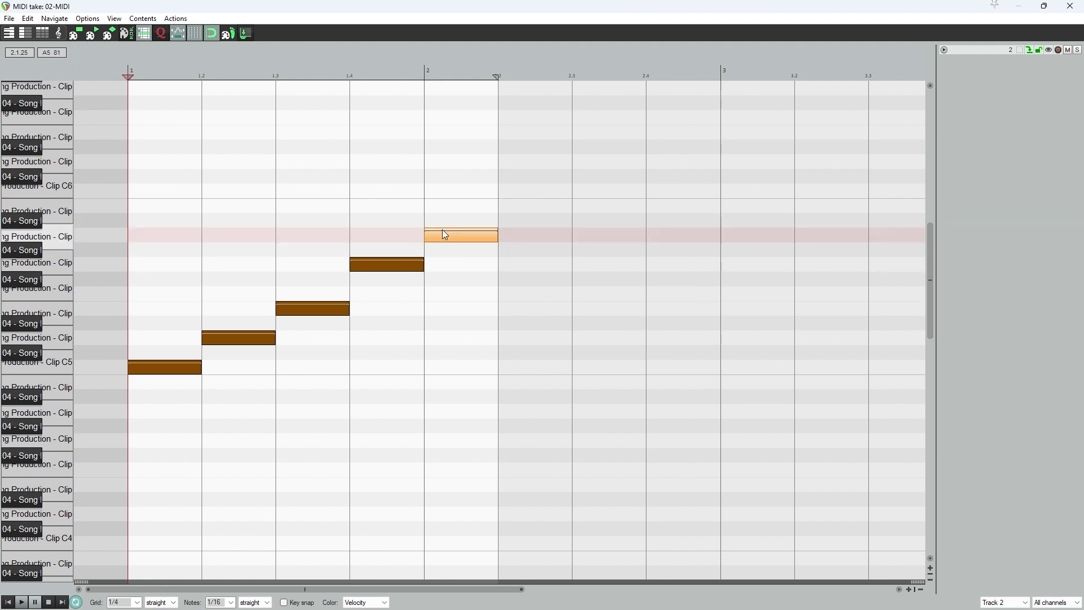
Add quarter notes B5 at 2.2 and C6 at 2.3, and extend the loop end to the start of measure 3.
left_click_drag(532, 221, 605, 194)
left_click(596, 209)
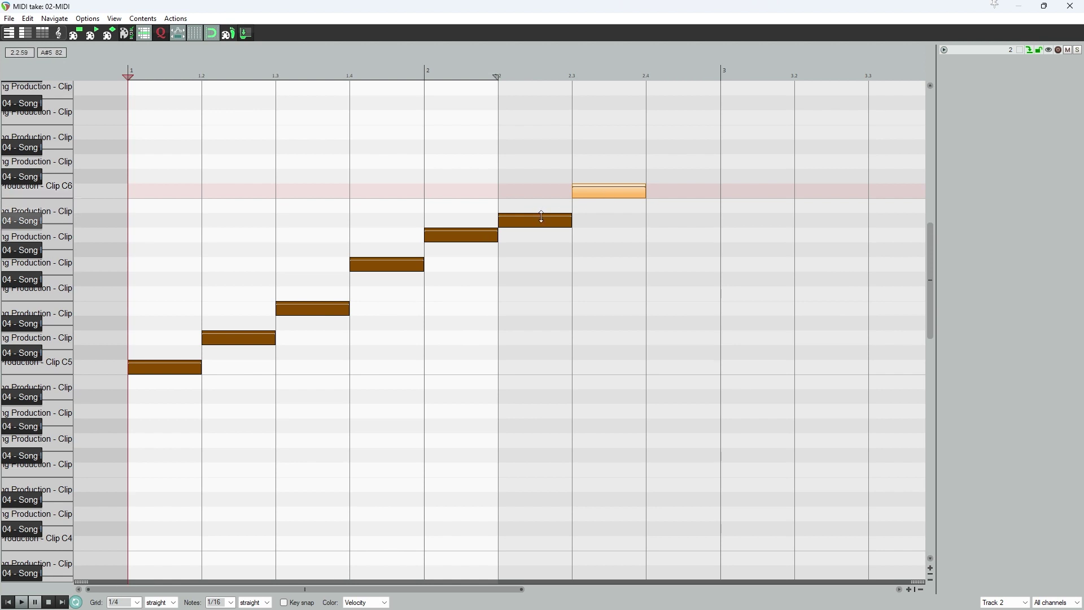
left_click_drag(537, 221, 547, 204)
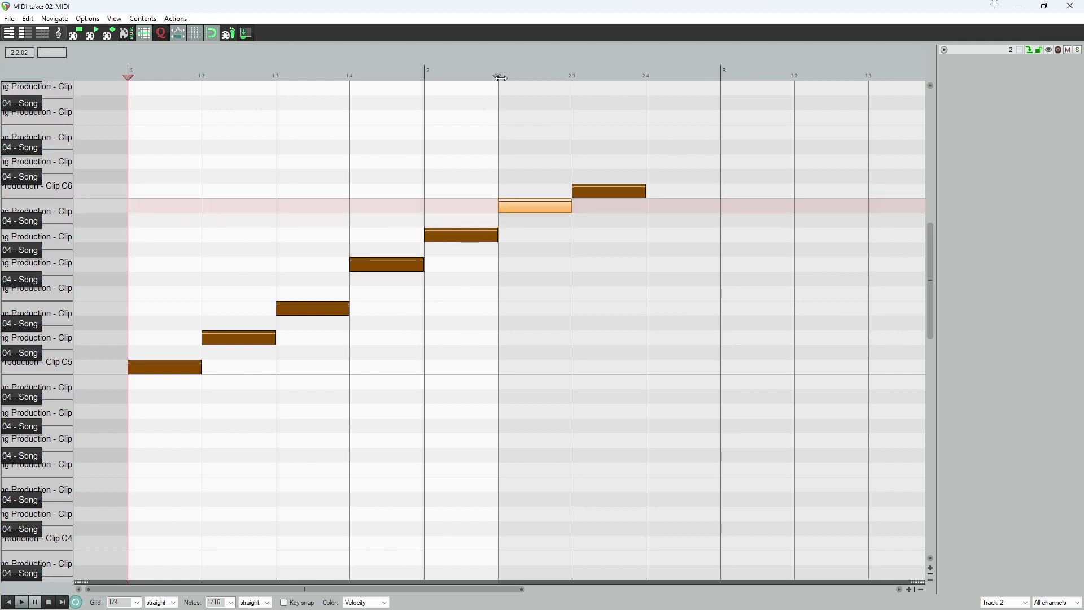
left_click_drag(526, 76, 721, 77)
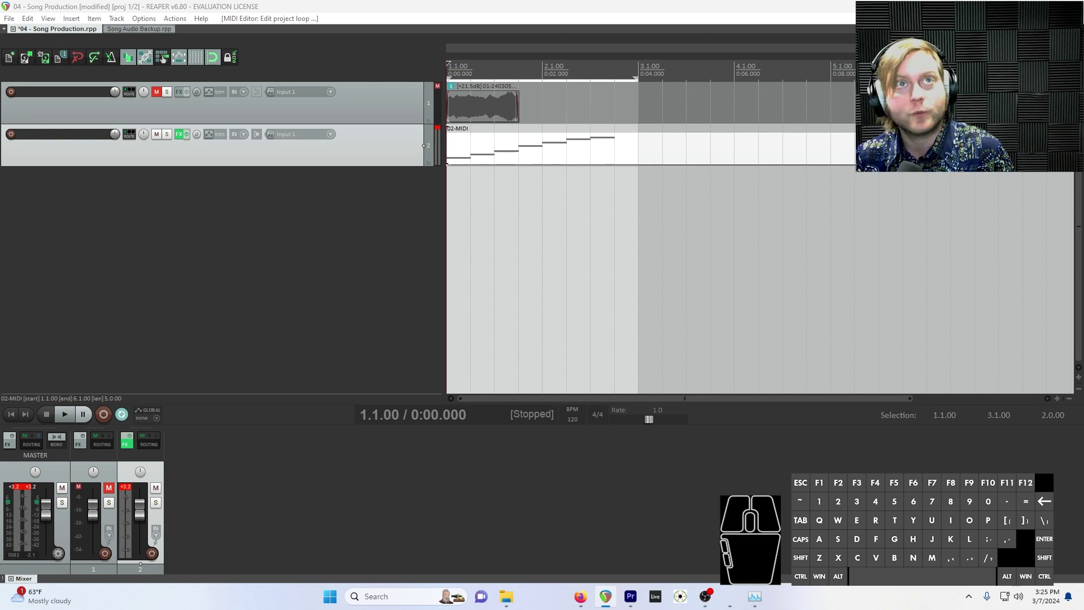
Play the looped melody from the arrange view and stop playback.
key("space")
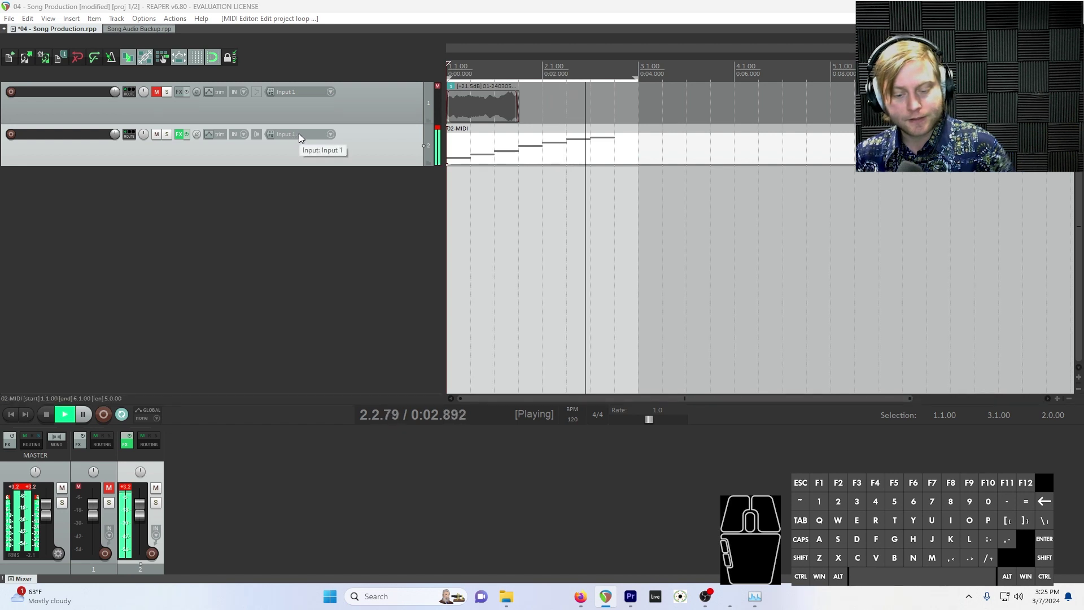
key("space")
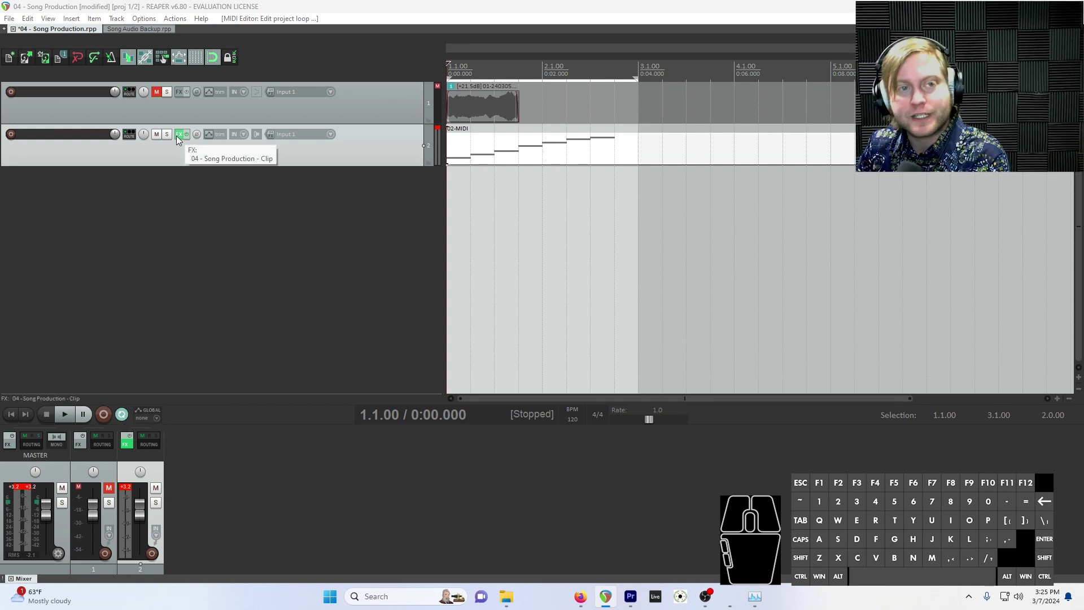
During playback, shape track 2's sampler to attack 25.05 ms, decay 19 ms, sustain -9.2 dB, release 56 ms and sample length 0.12 s.
key("space")
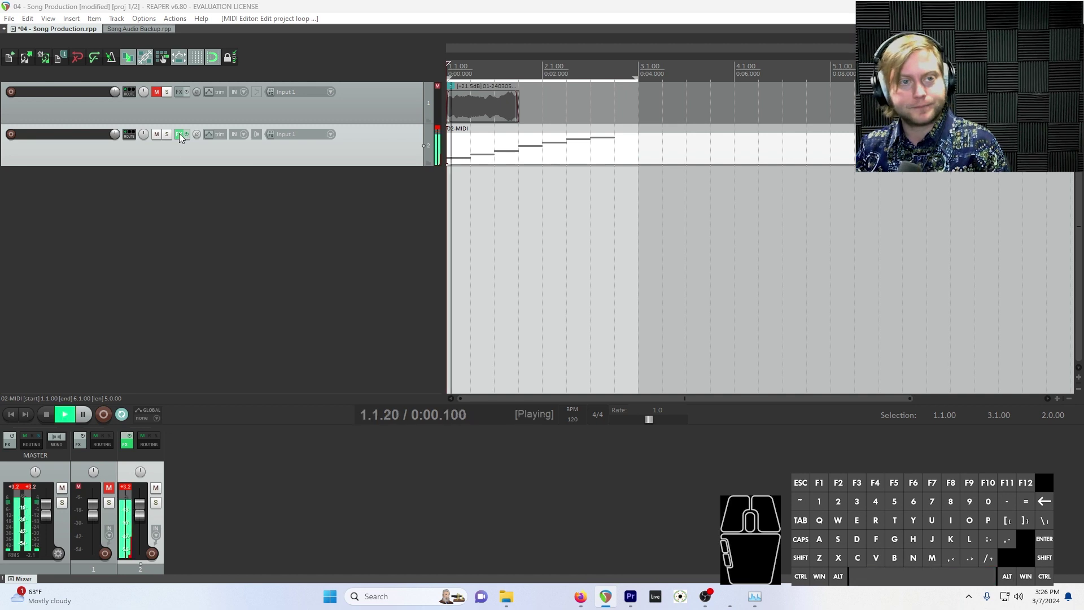
left_click(180, 136)
left_click_drag(677, 151, 640, 150)
left_click_drag(818, 170, 758, 170)
mouse_move(607, 150)
left_mouse_down()
mouse_move(758, 164)
mouse_move(649, 167)
mouse_move(649, 155)
mouse_move(591, 157)
left_mouse_up()
left_click_drag(586, 144, 559, 144)
mouse_move(649, 168)
left_mouse_down()
mouse_move(579, 150)
mouse_move(614, 150)
mouse_move(595, 168)
mouse_move(563, 156)
mouse_move(578, 167)
mouse_move(627, 167)
mouse_move(587, 167)
mouse_move(582, 151)
mouse_move(569, 152)
mouse_move(580, 163)
mouse_move(554, 145)
mouse_move(580, 168)
mouse_move(570, 168)
left_mouse_up()
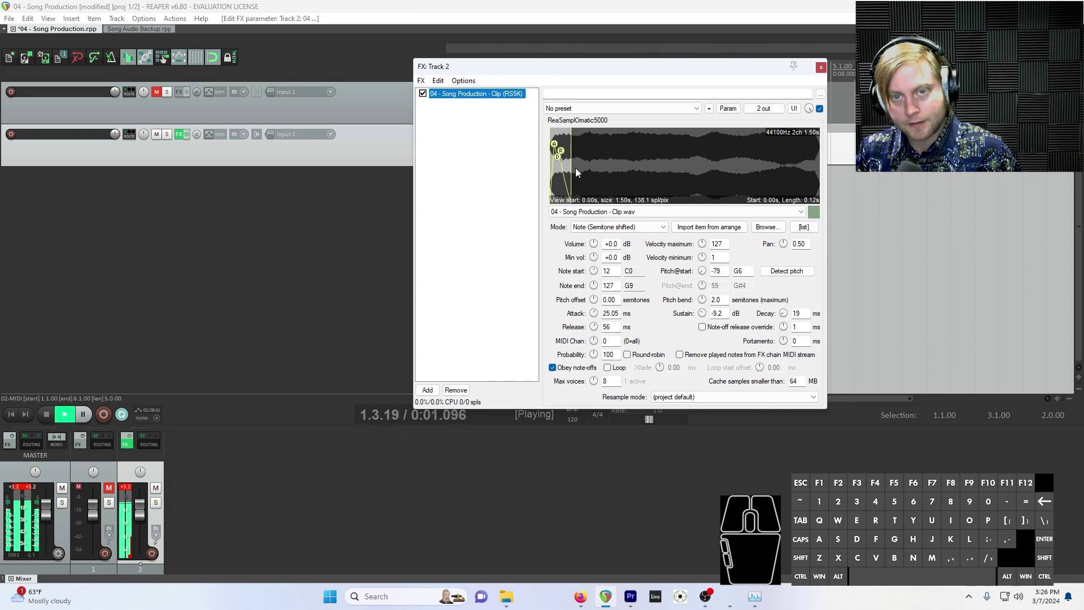
left_click(822, 70)
key("space")
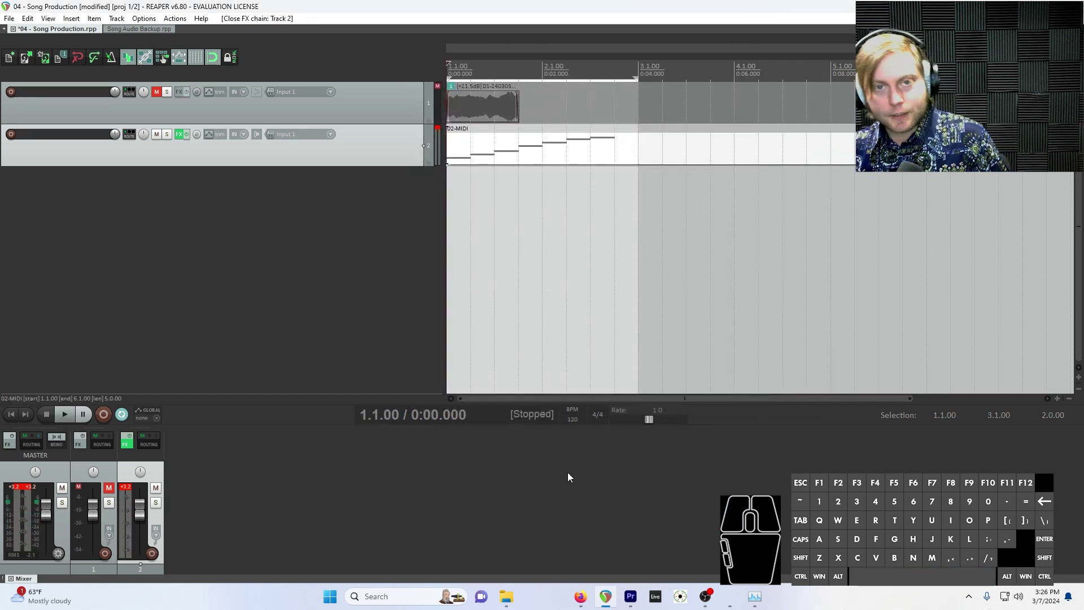
Reopen the second track's sampler FX window.
left_click(178, 135)
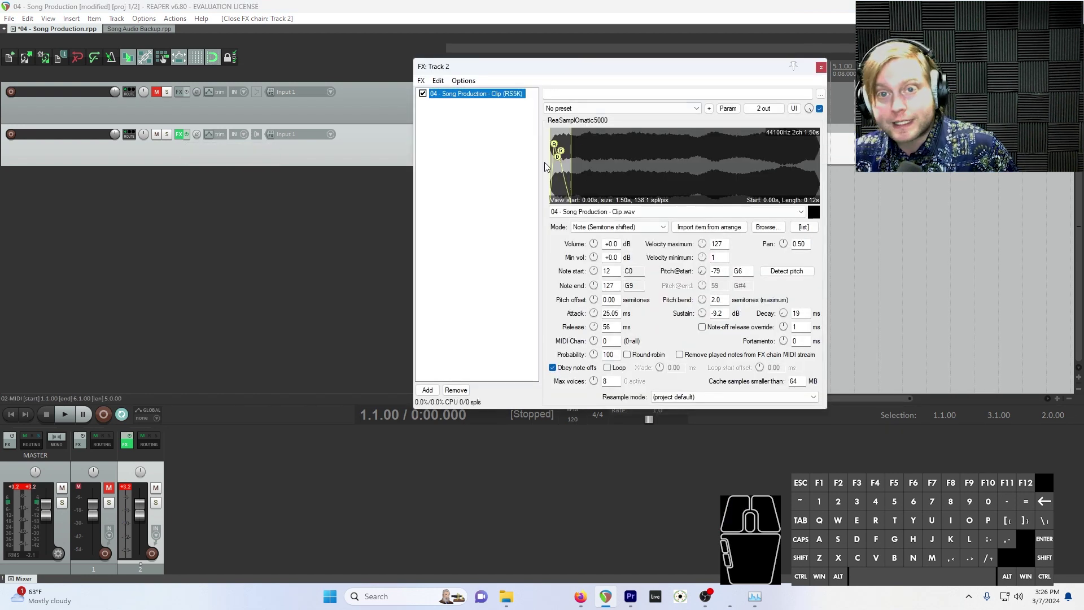